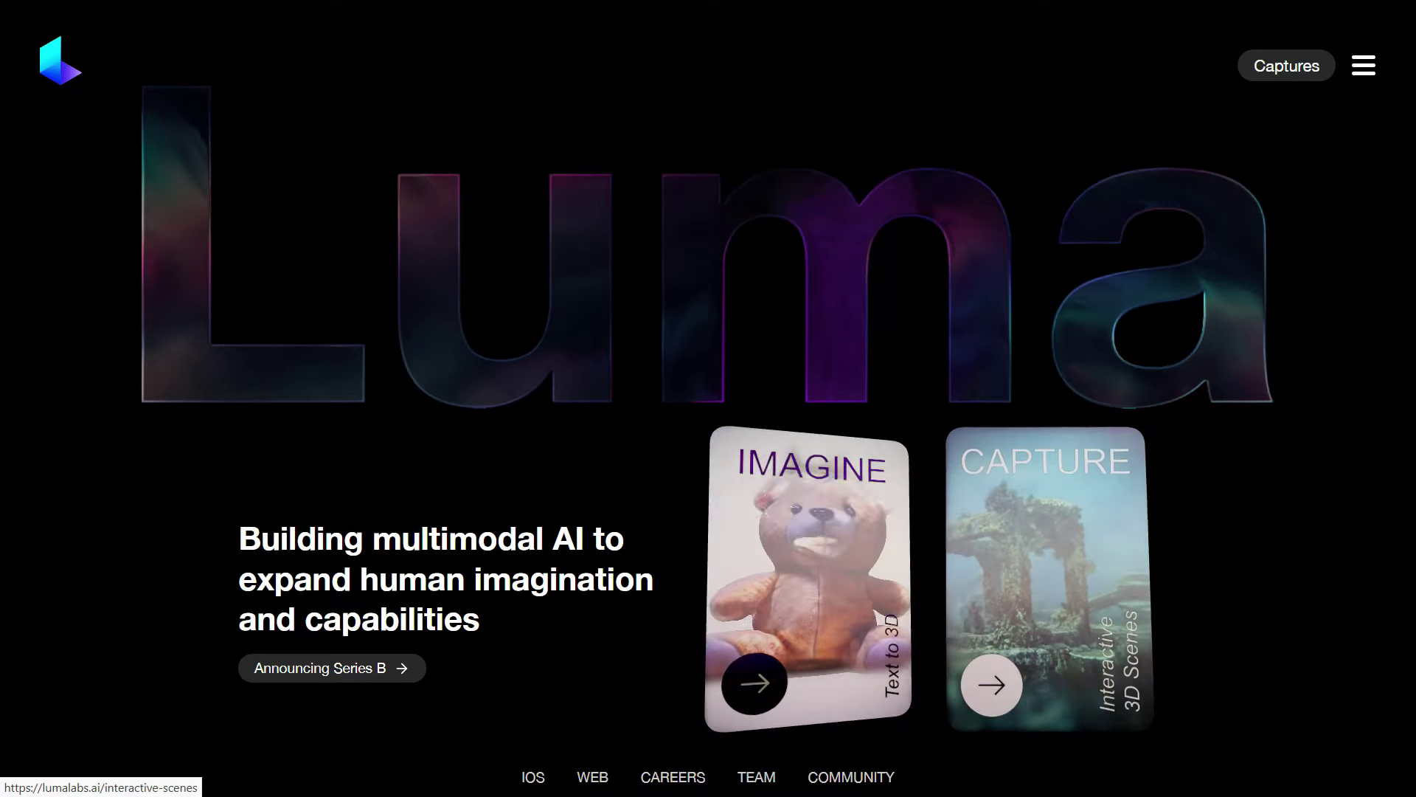
Open Genie from the Imagine (Text to 3D) card on the Luma home page
click(1047, 590)
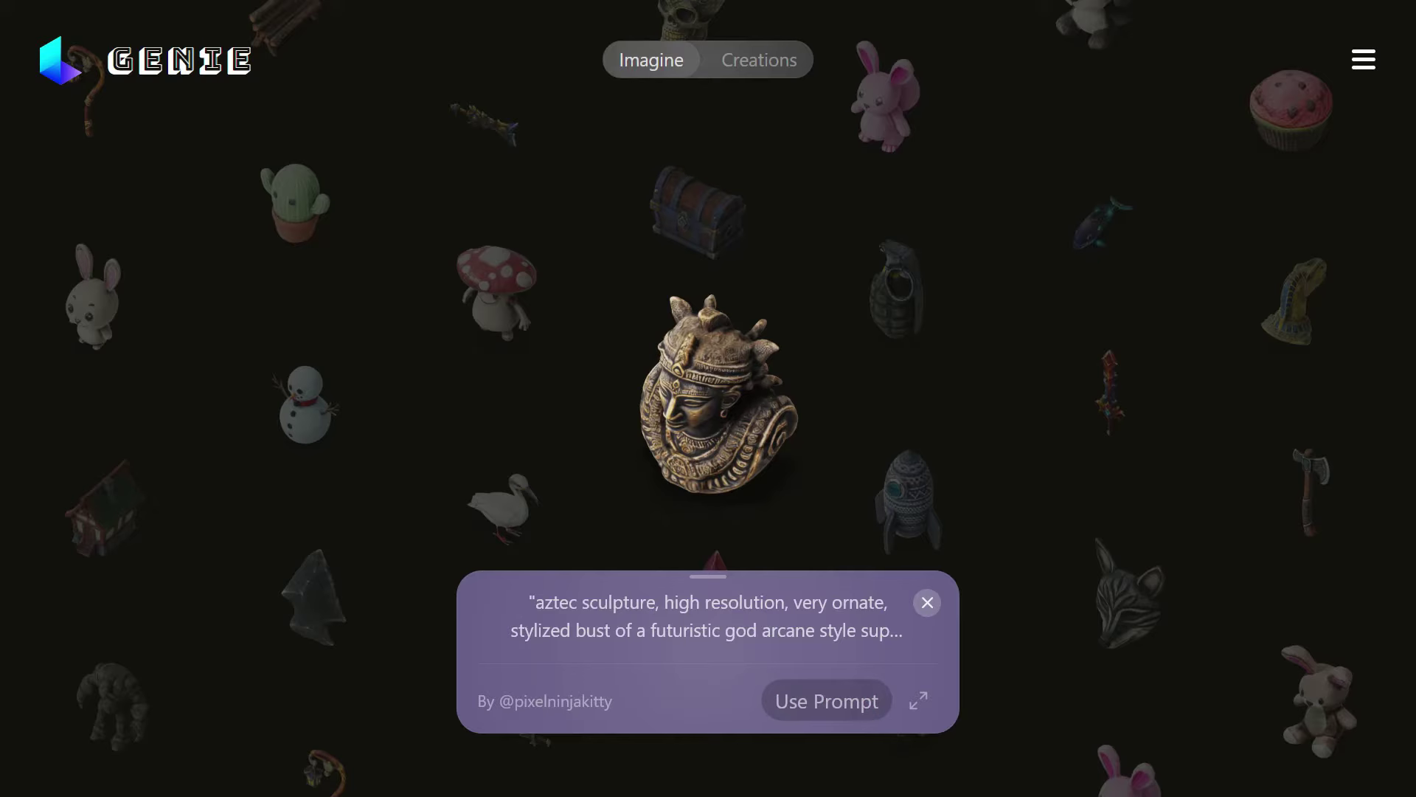
Enlarge the aztec sculpture's prompt card, then close it
click(918, 700)
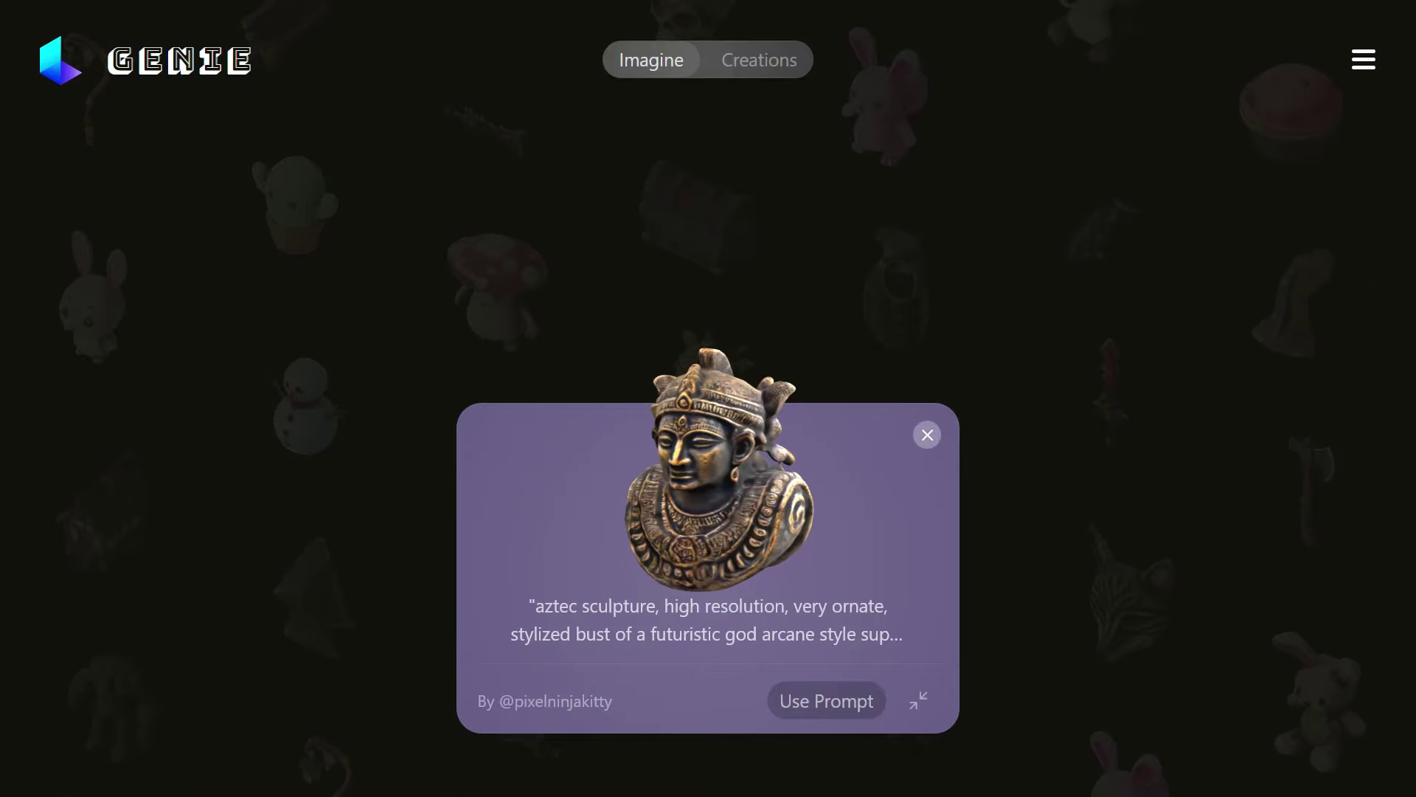
key(Escape)
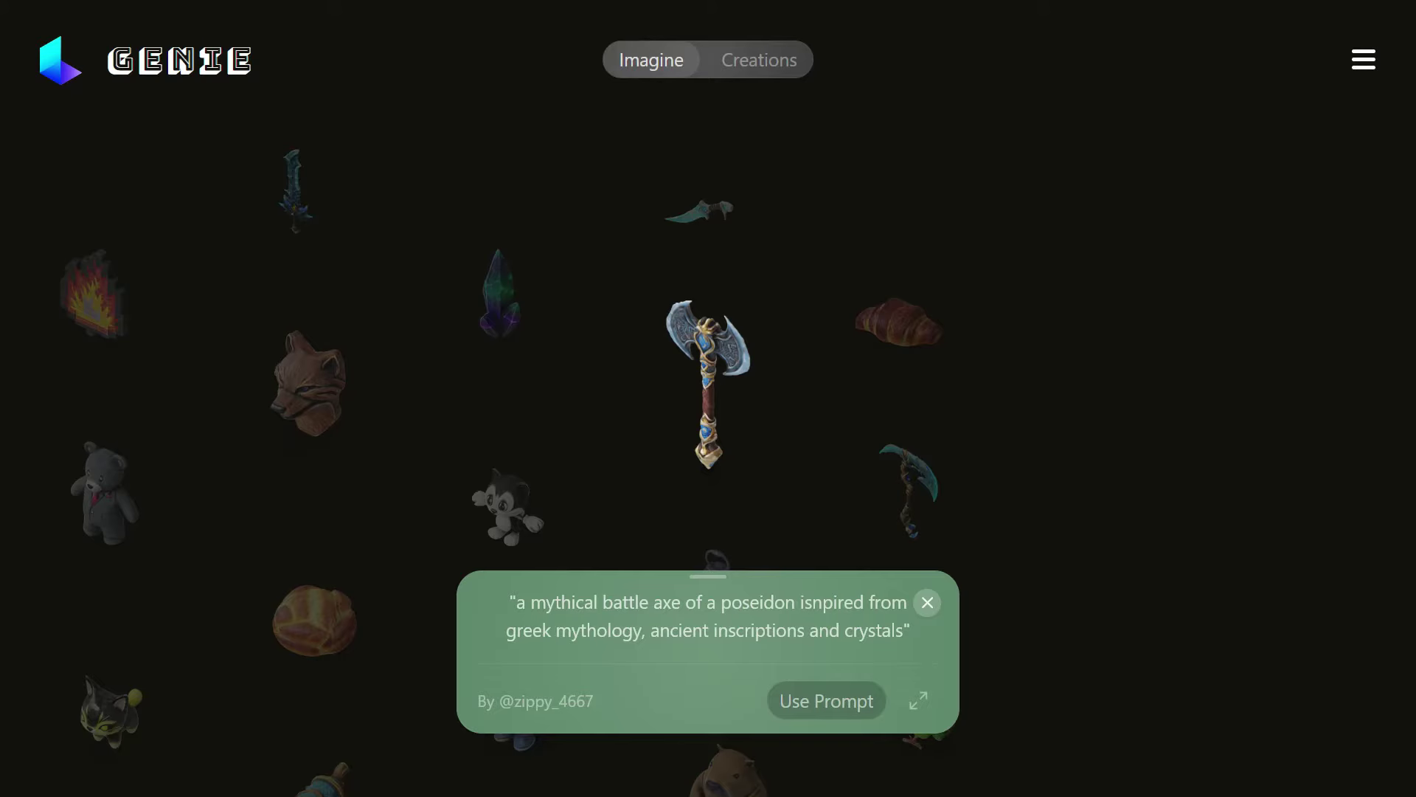
Enlarge the battle axe and realistic croissant prompt cards, then close them
click(918, 700)
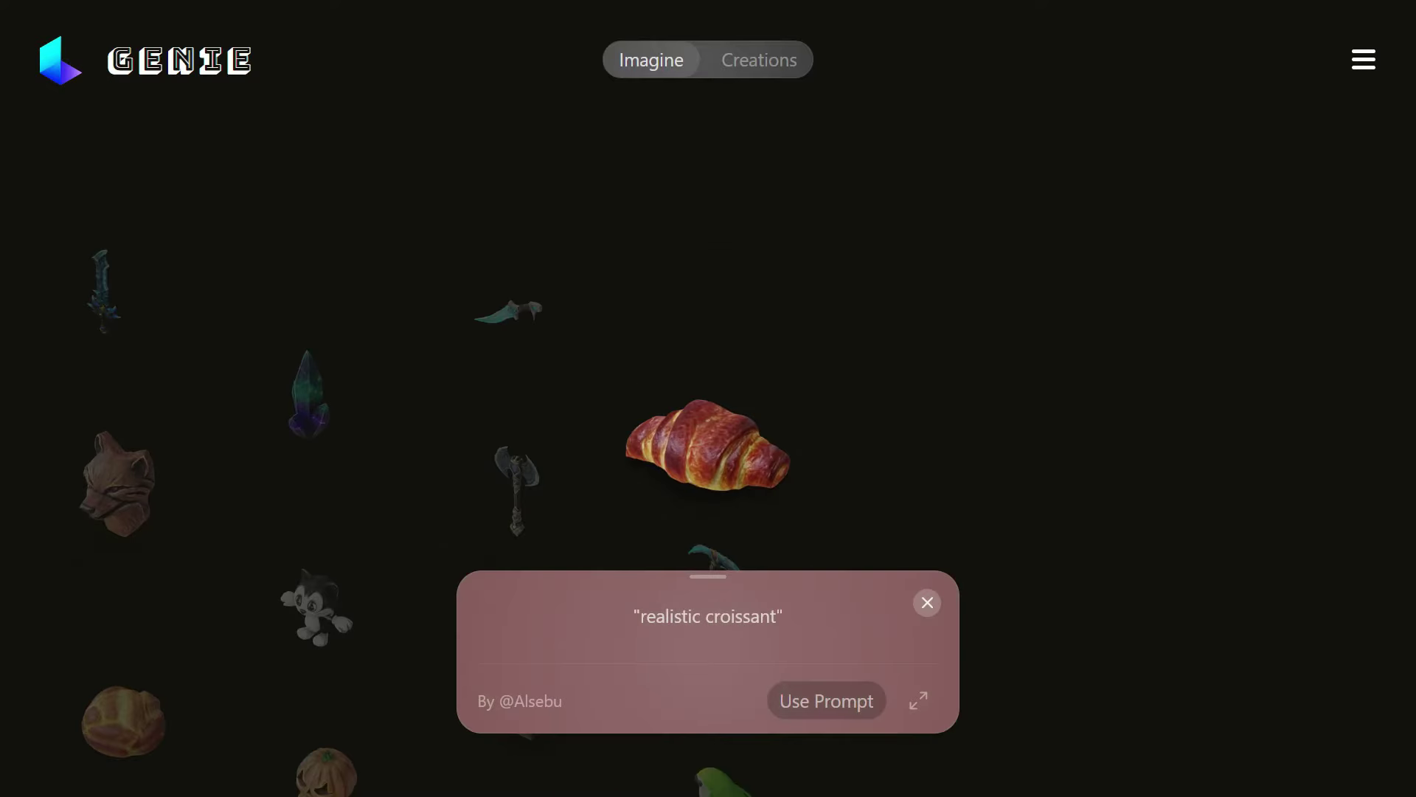
click(919, 700)
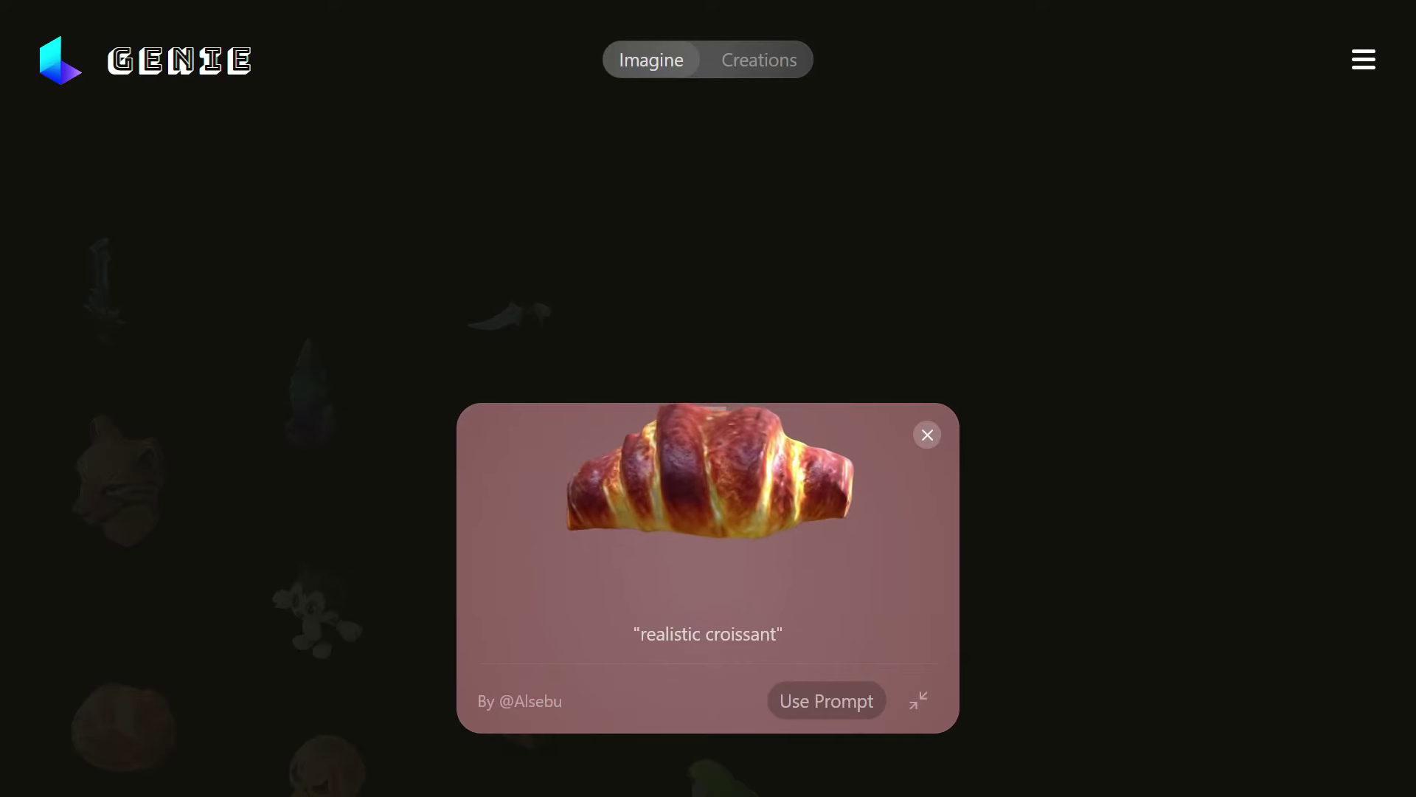
key(Escape)
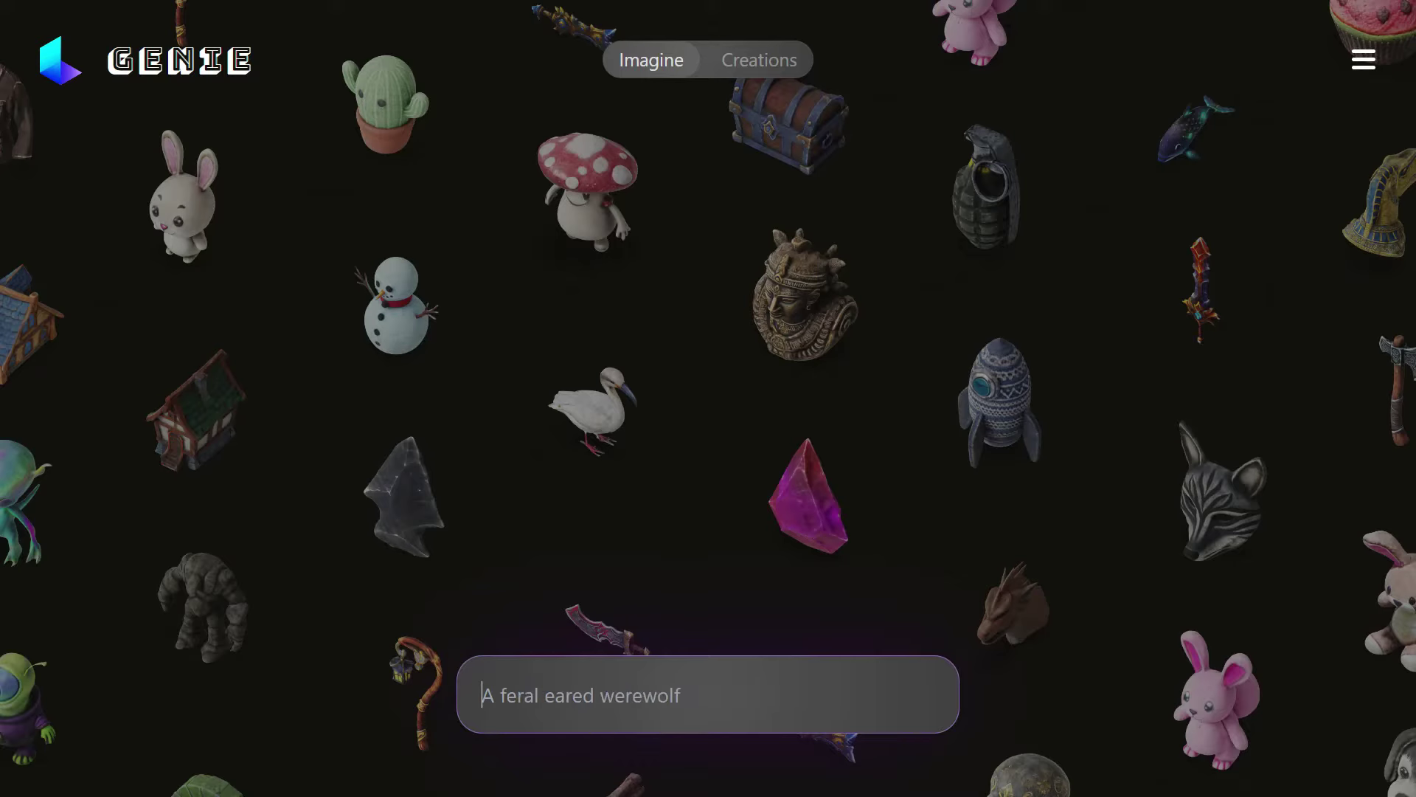
Generate 3D models from the prompt 'a medieval castle'
text(a medieval castle)
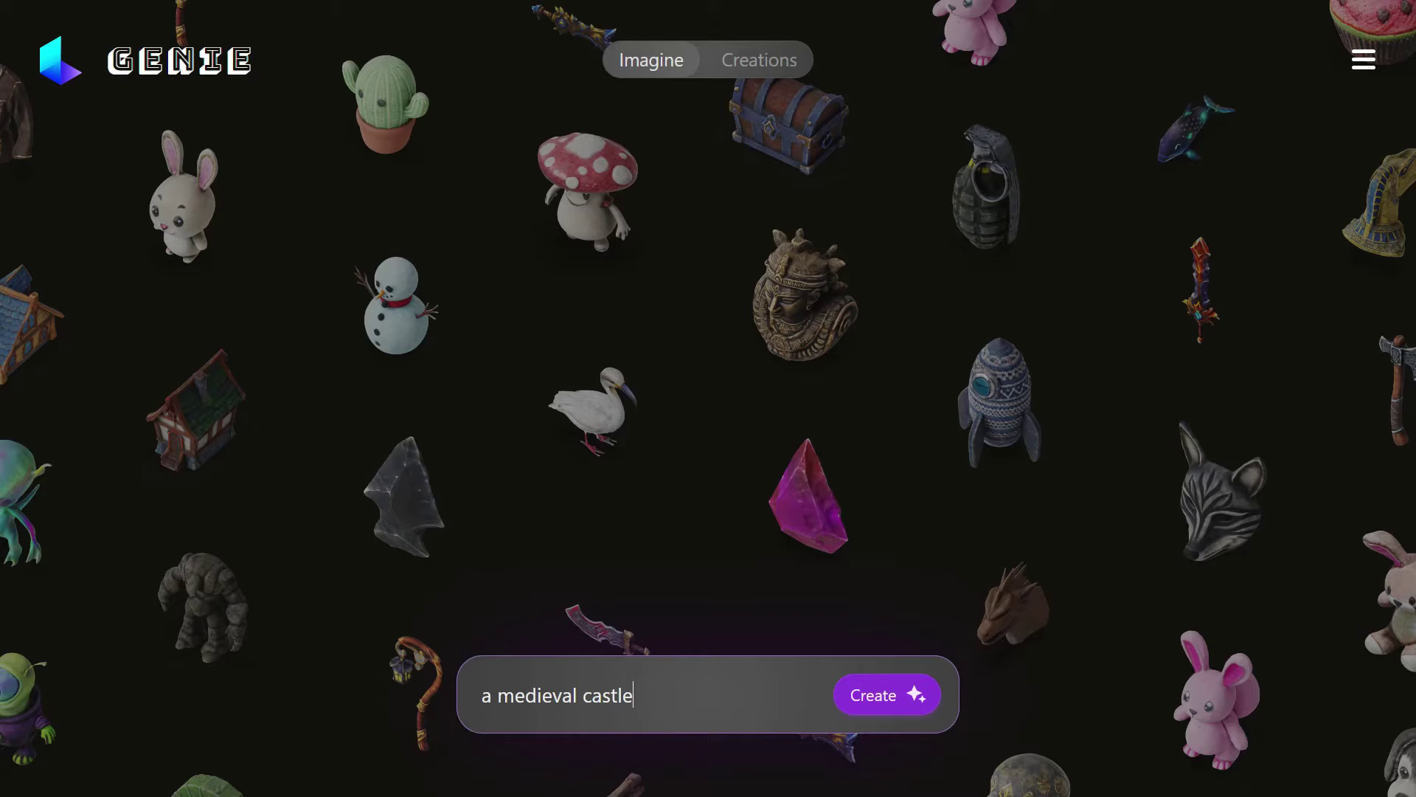
key(Return)
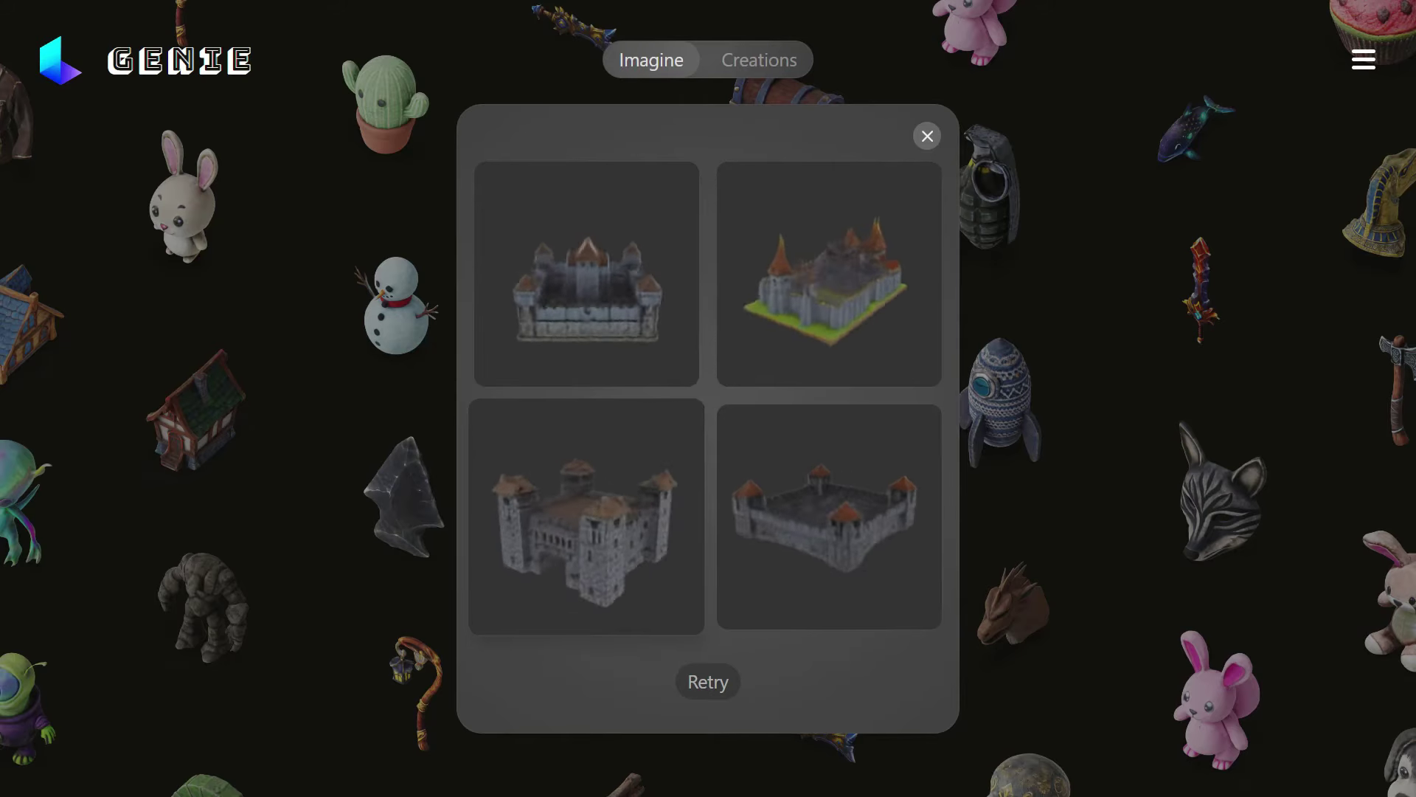
Preview the top-left medieval castle in the detailed view
click(587, 273)
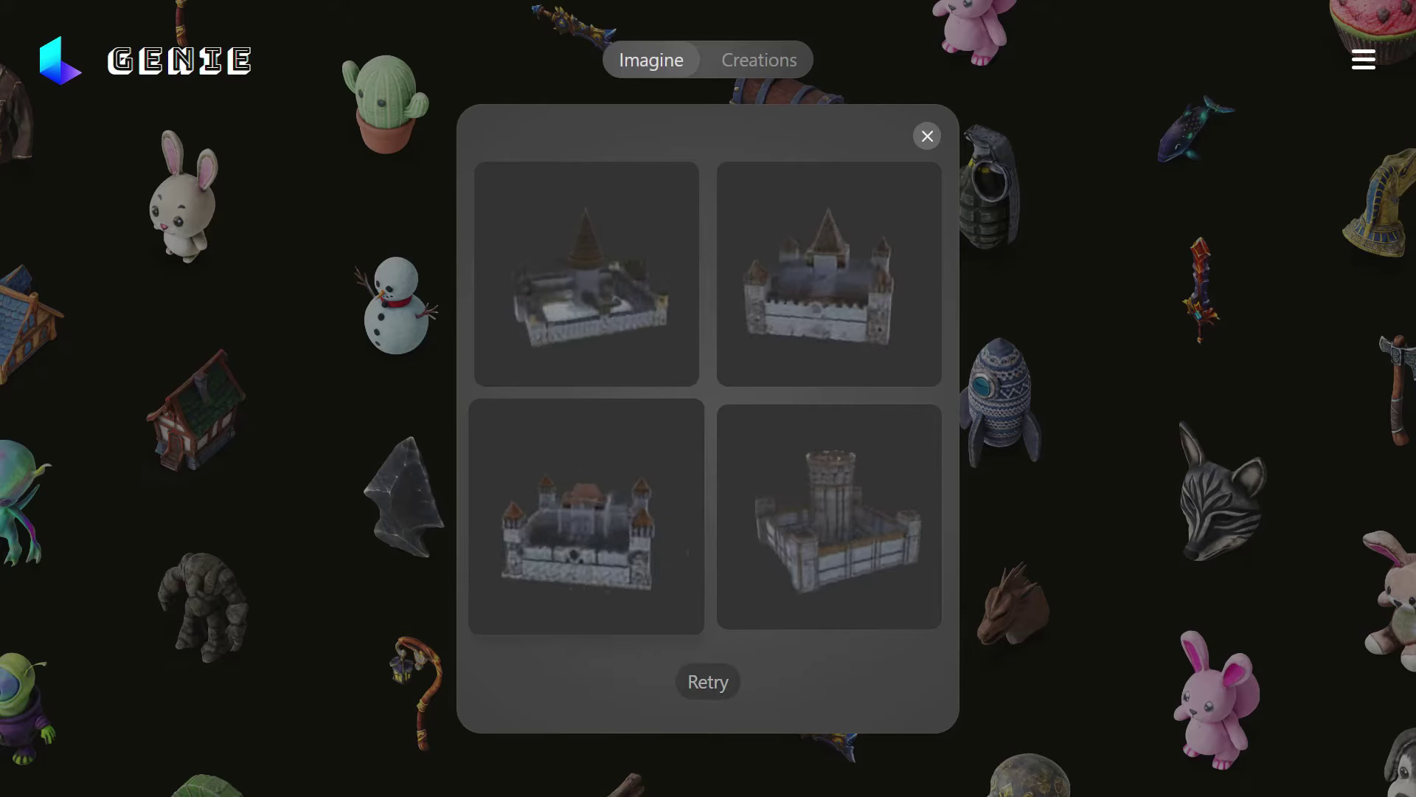
Open the bottom-left castle as an interactive 3D model
click(587, 517)
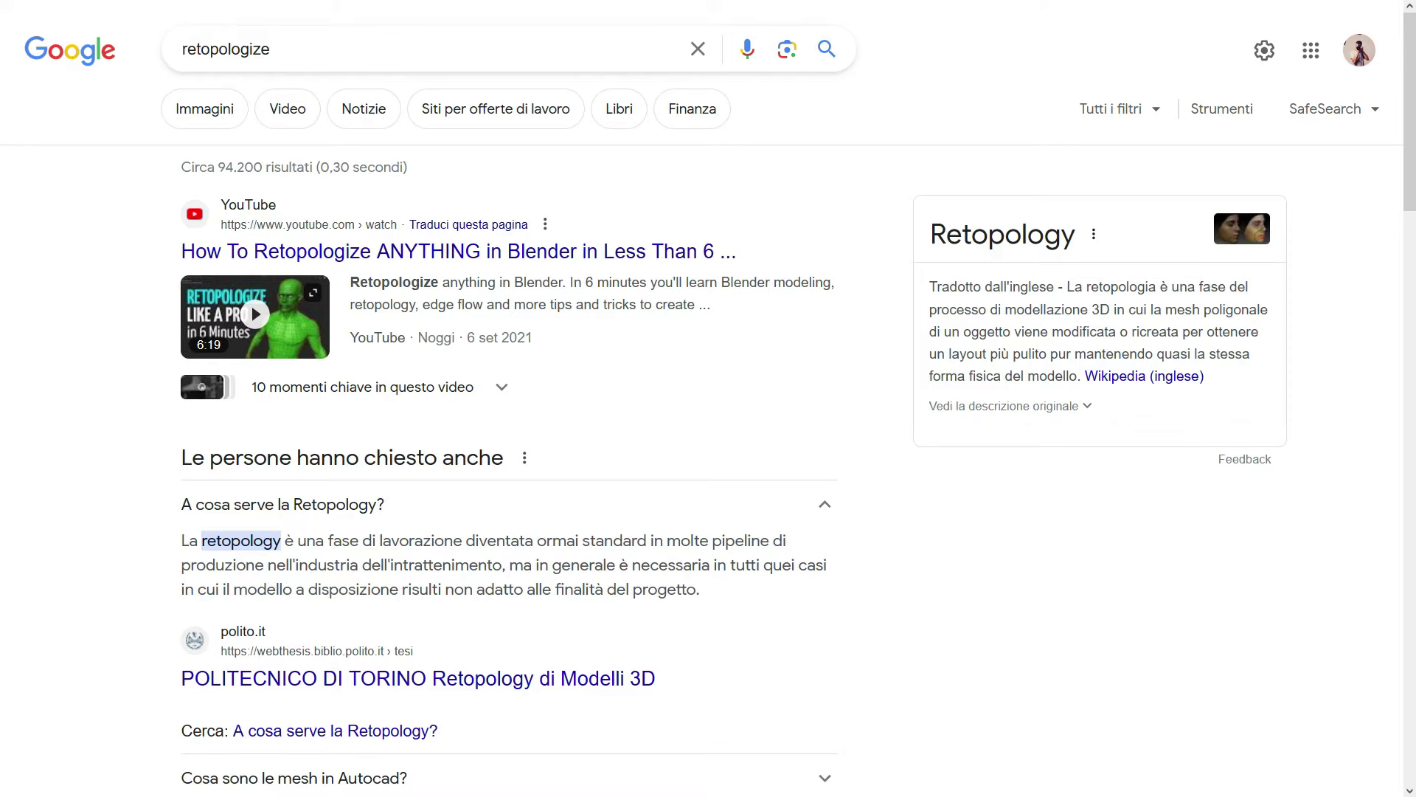
Switch back to the Luma AI - Genie tab with the castle viewer
click(553, 22)
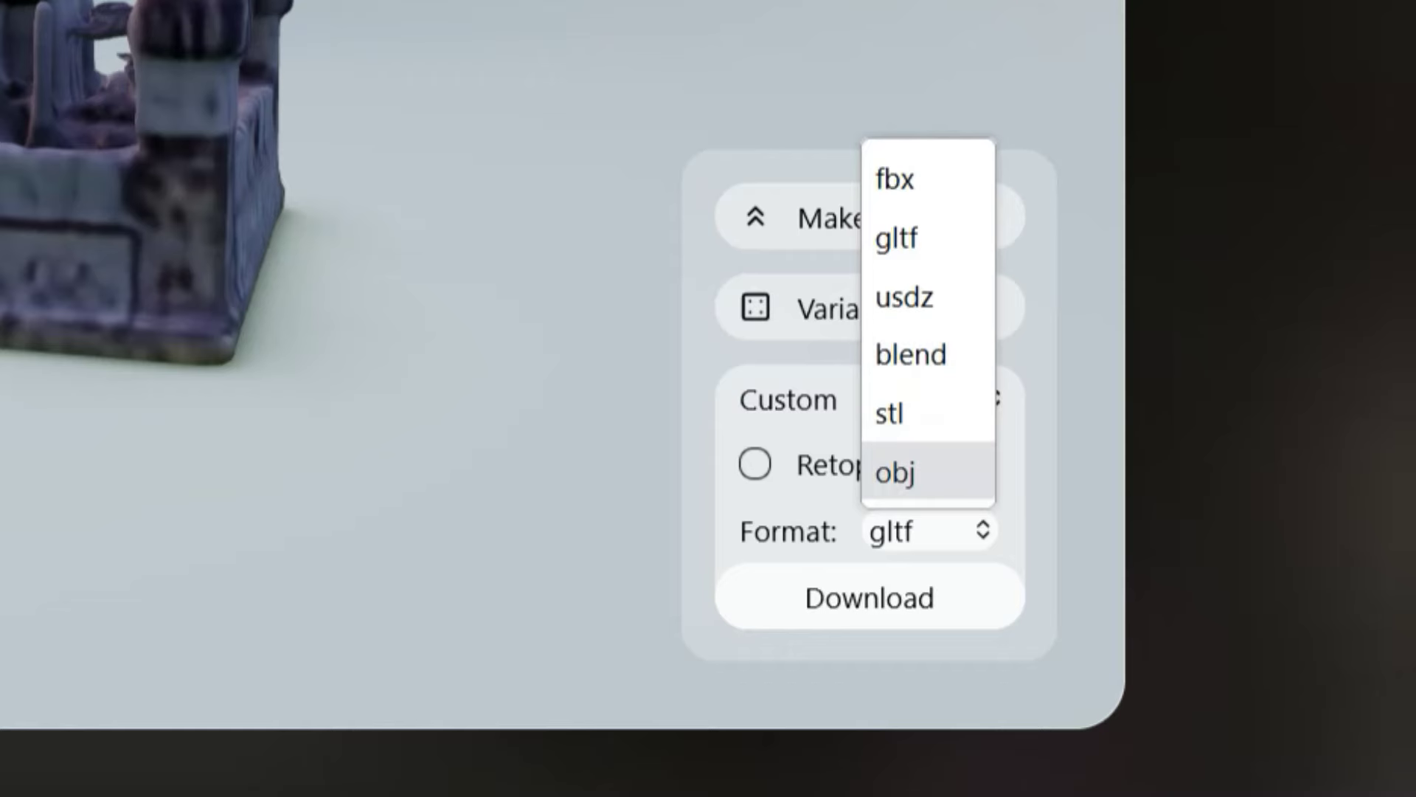
Change the castle's download format from gltf to stl
click(890, 413)
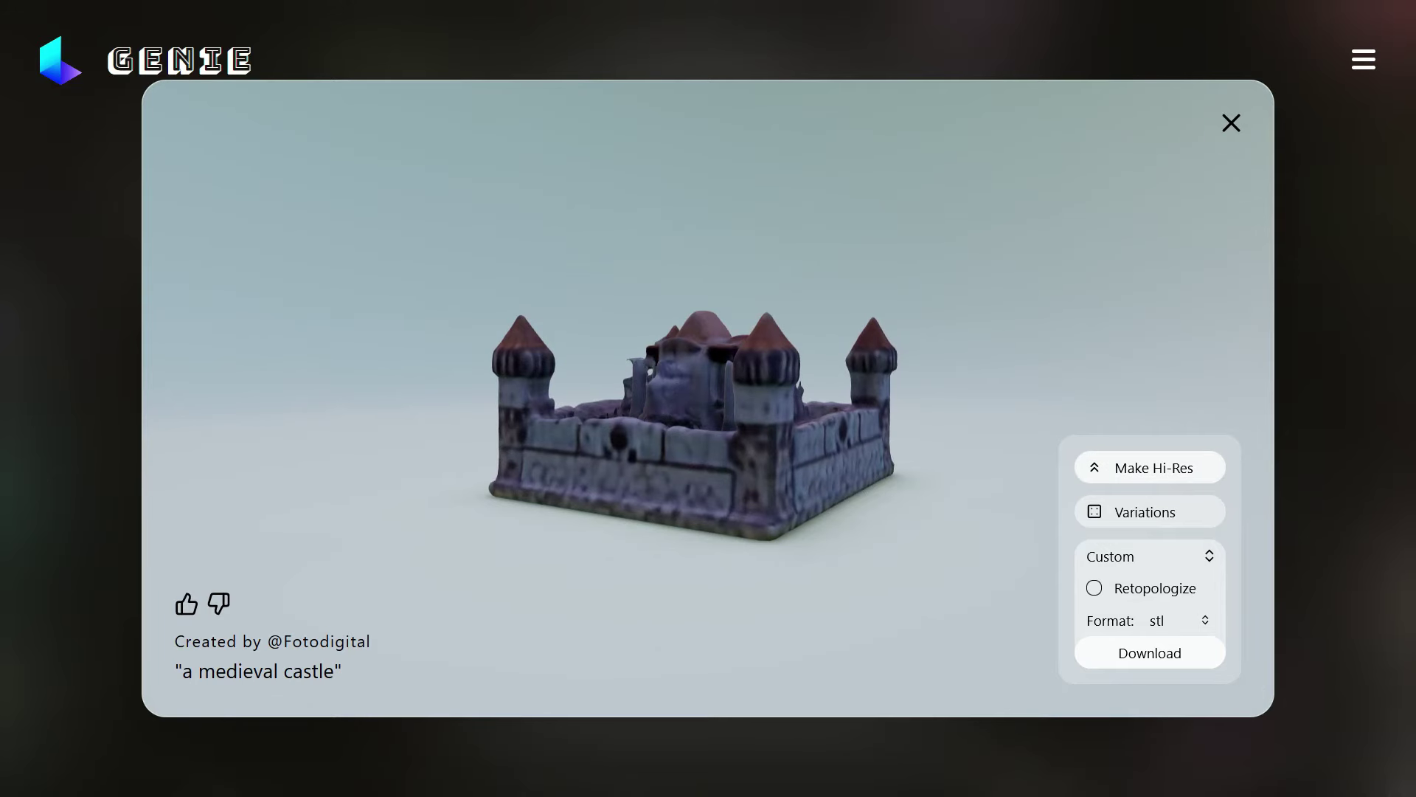
Make a Hi-Res version of the medieval castle model
click(1150, 468)
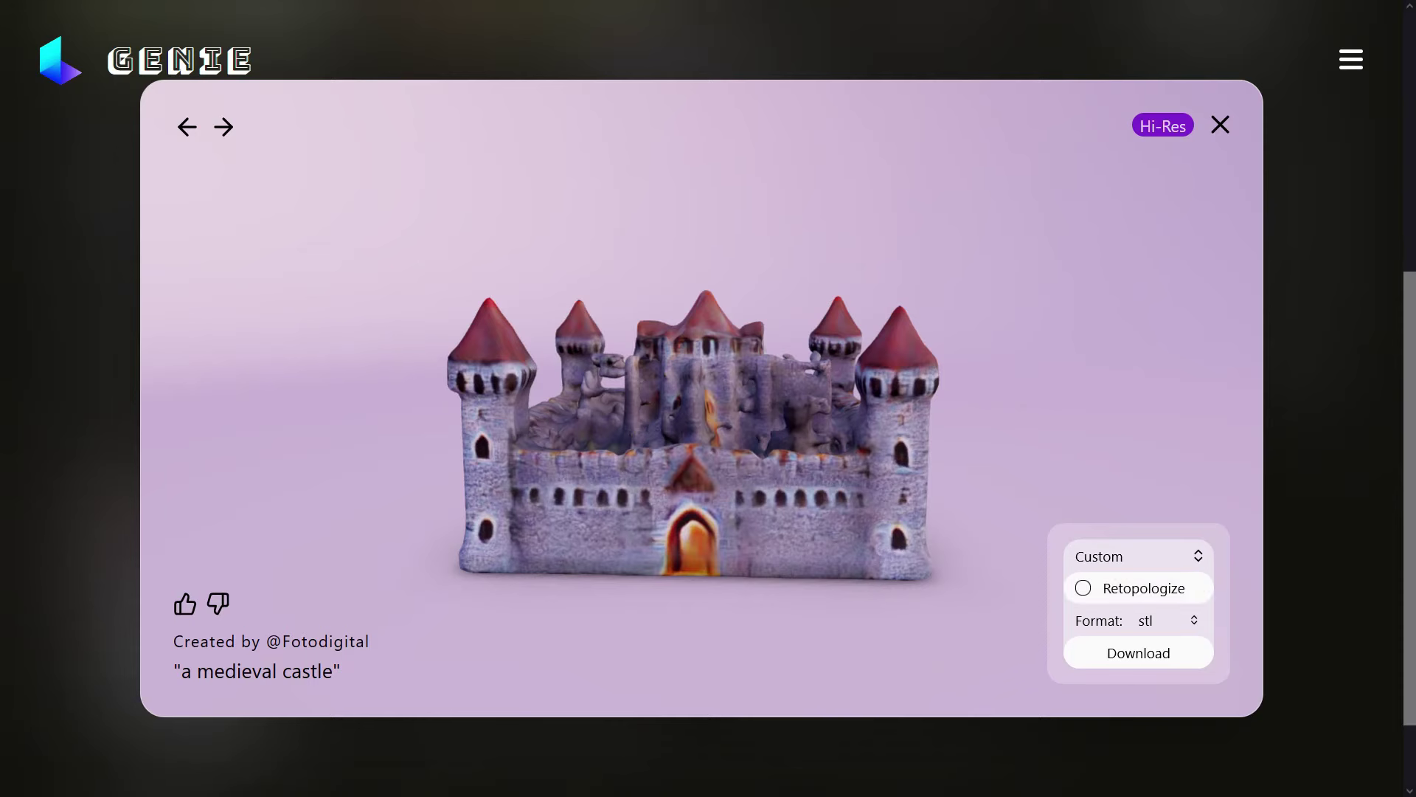
Download the Hi-Res castle as a retopologized stl file
click(1083, 588)
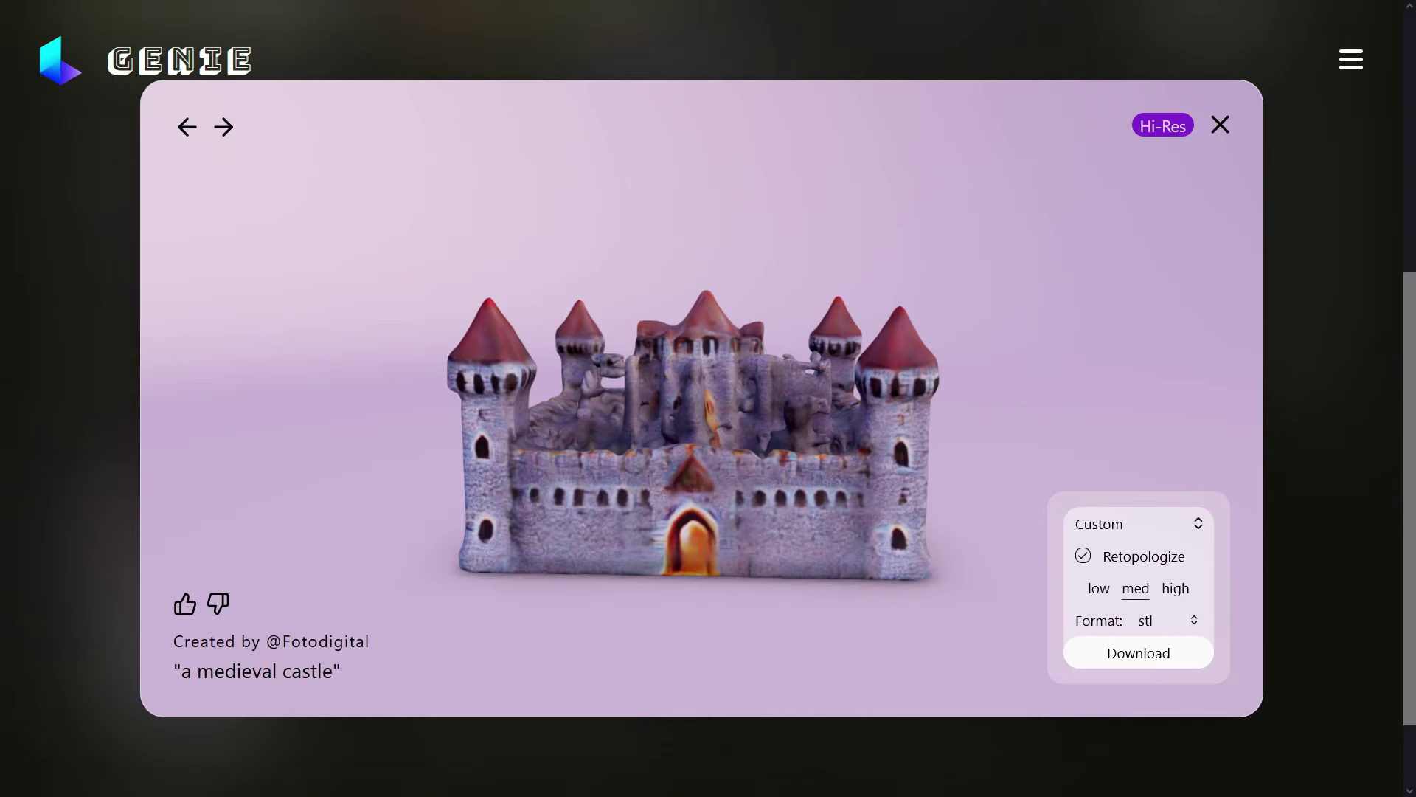
click(1083, 556)
click(1083, 576)
click(1168, 620)
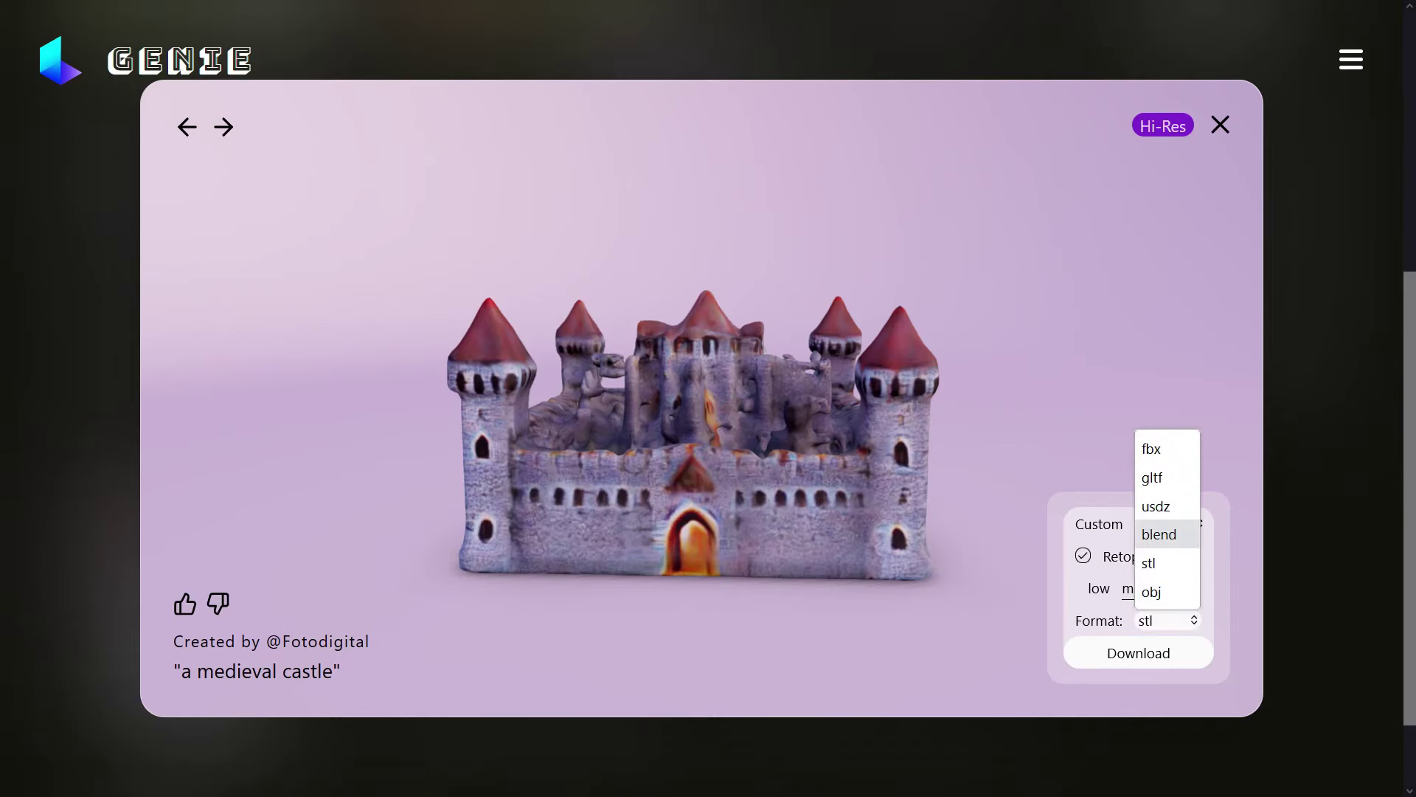
click(1168, 563)
click(1139, 653)
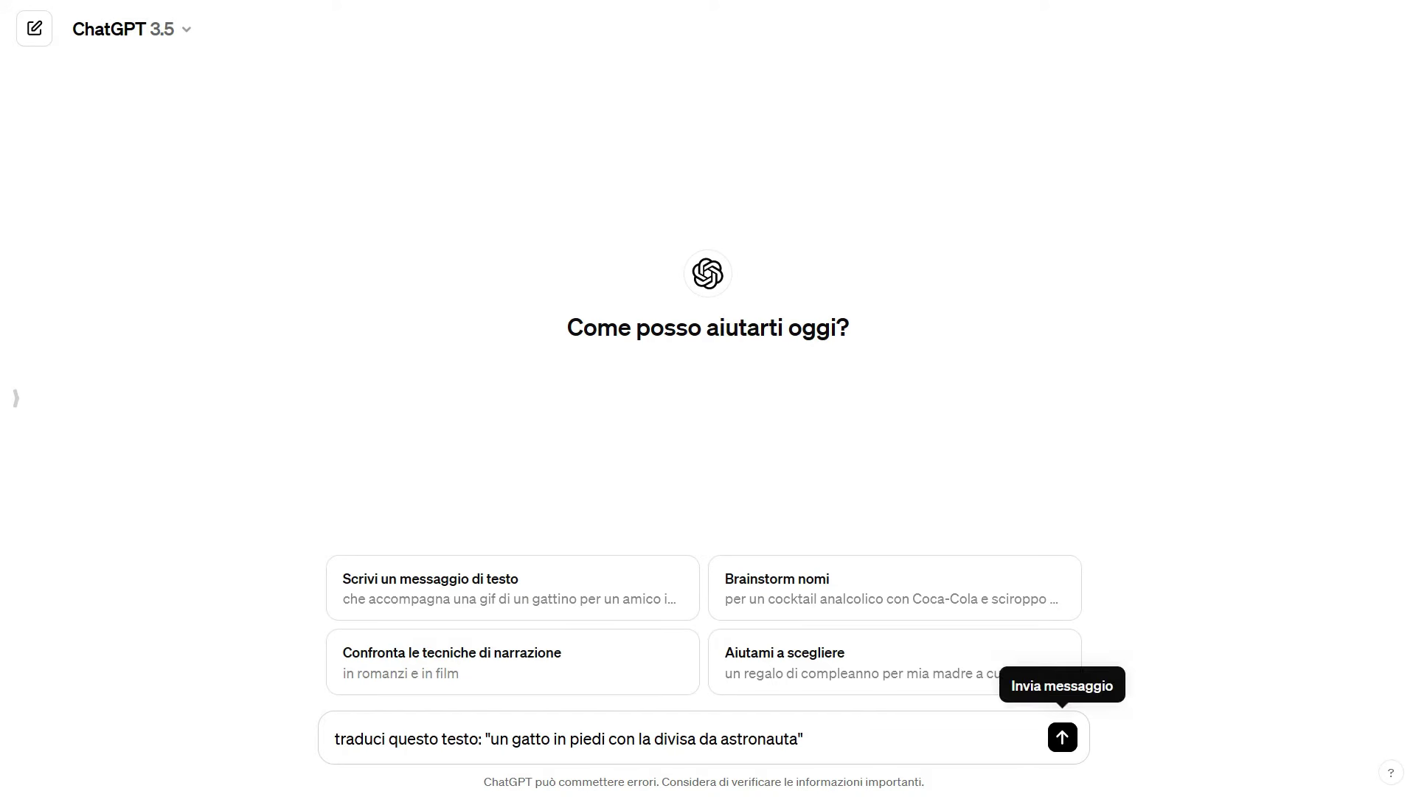
Send the translation request and select the English reply 'a cat standing in an astronaut suit'
click(1062, 737)
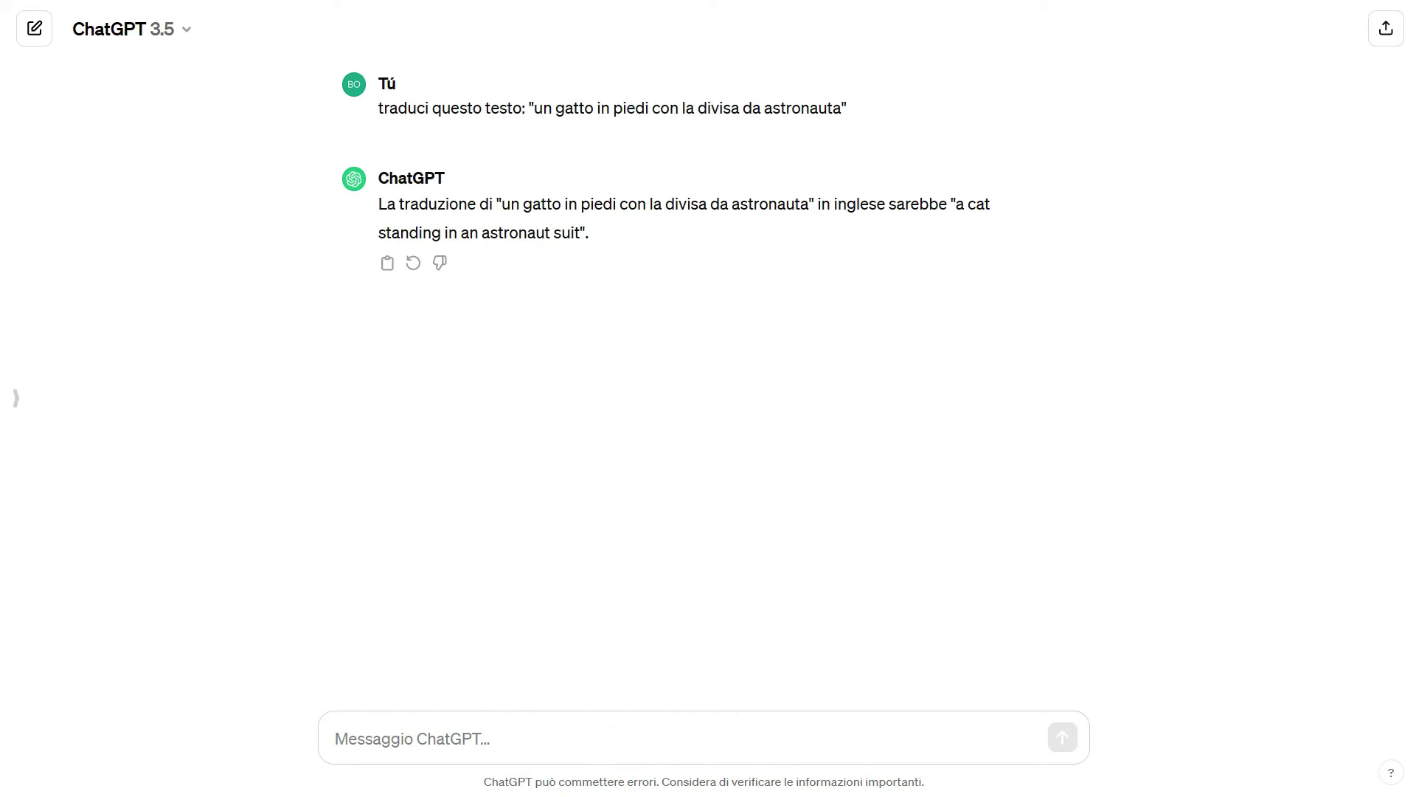
drag(956, 204, 589, 233)
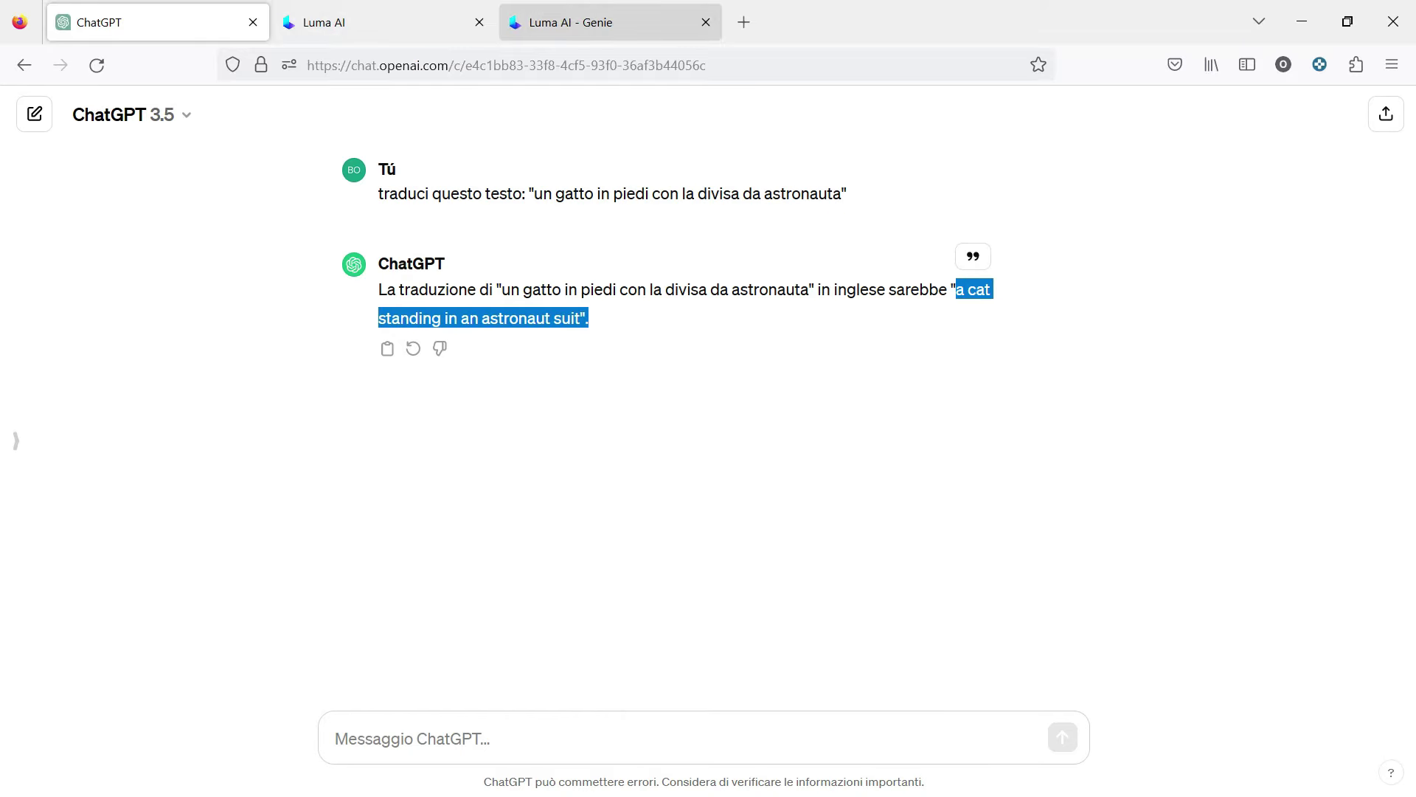
Replace the castle prompt with 'a cat standing in an astronaut suit', generate, and open one result
key(ctrl+a)
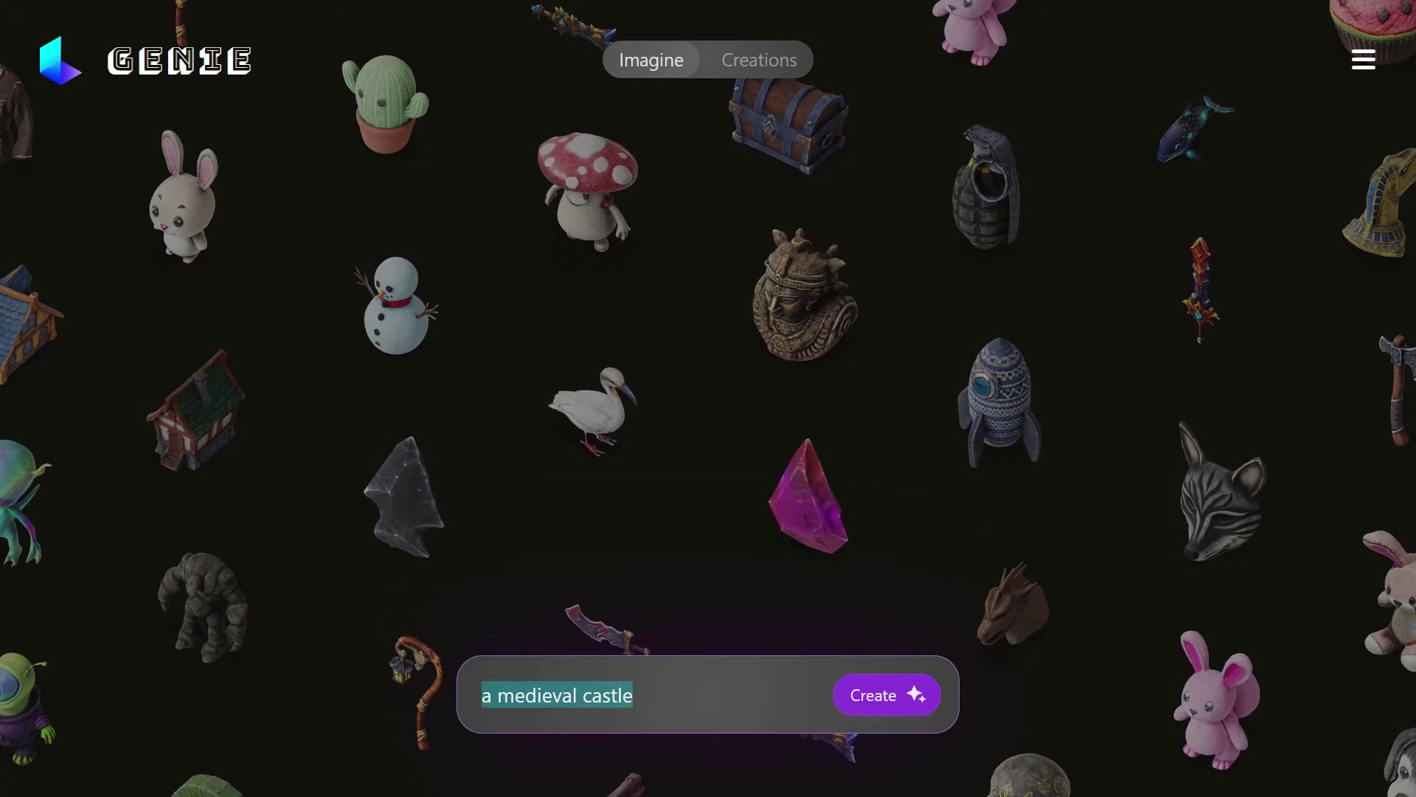
key(BackSpace)
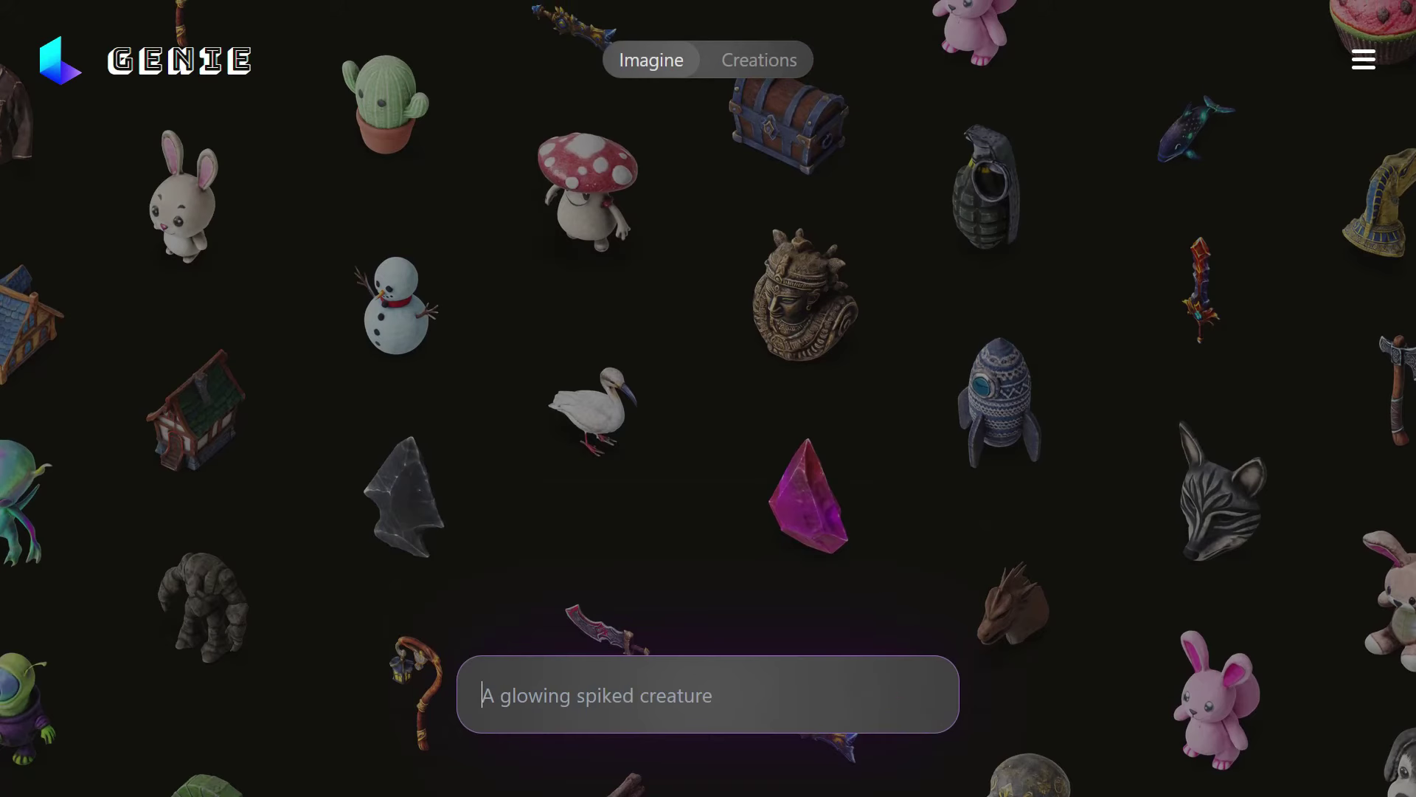
text(a cat standing in an astronaut suit)
key(Return)
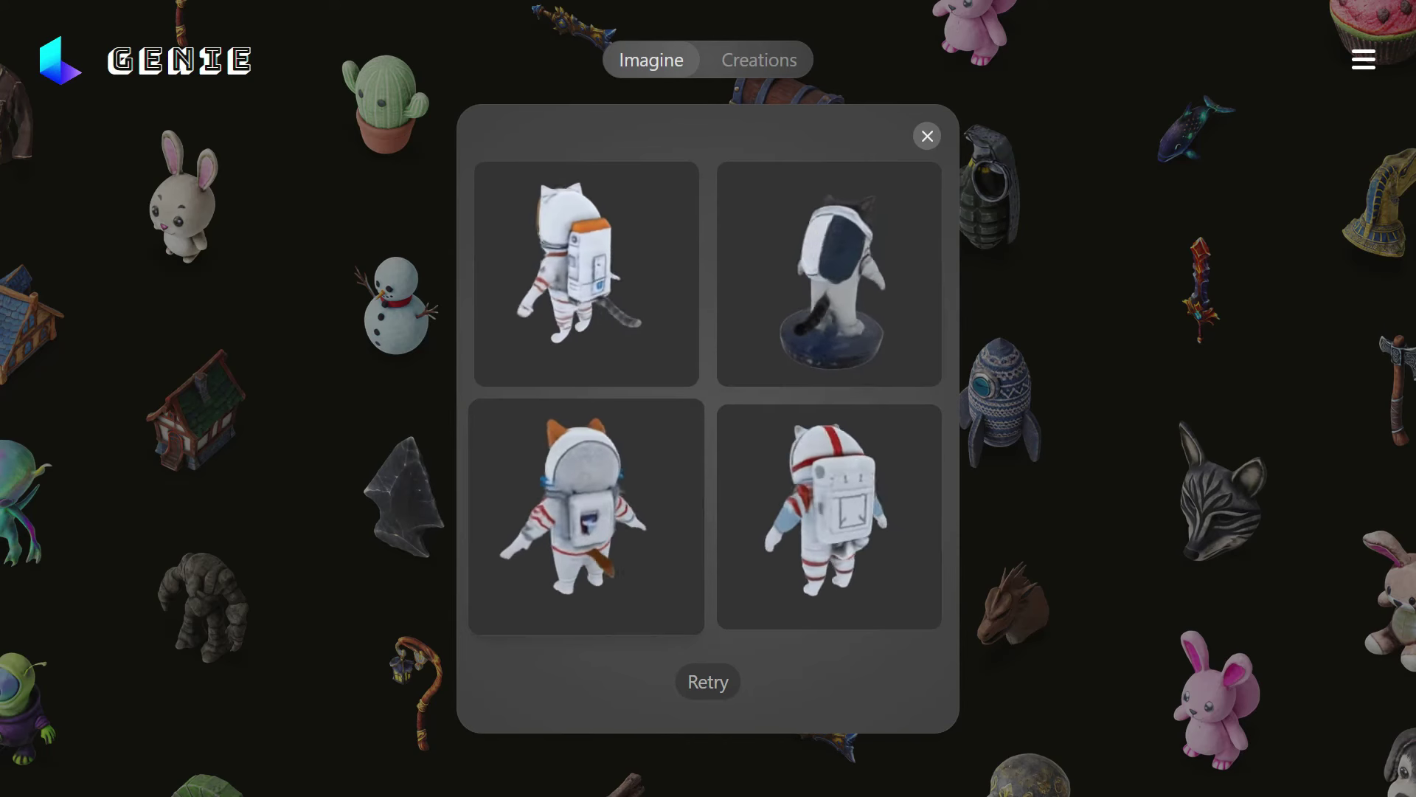
click(586, 517)
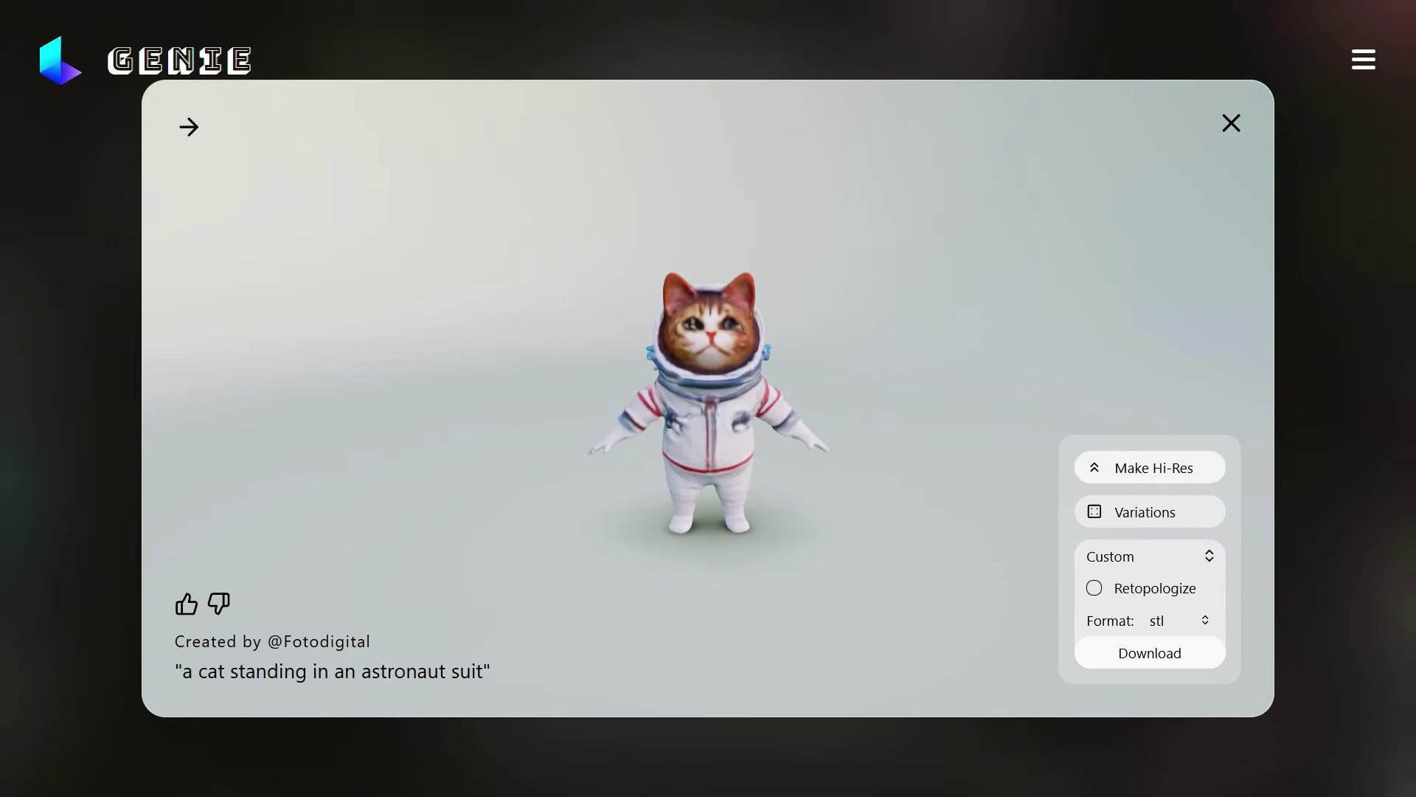
Make the cat model hi-res and download it as obj with Retopologize turned off
click(1154, 467)
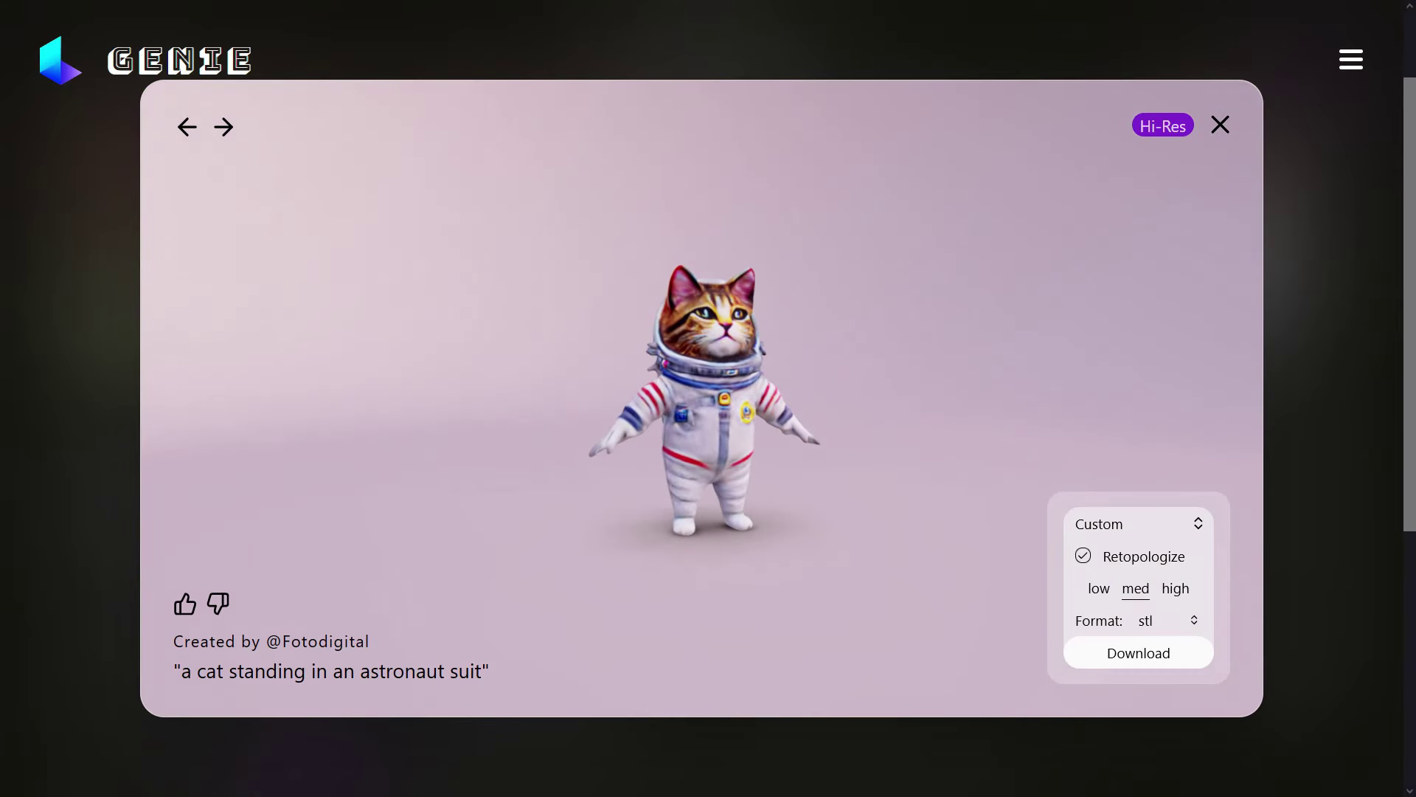
click(1083, 555)
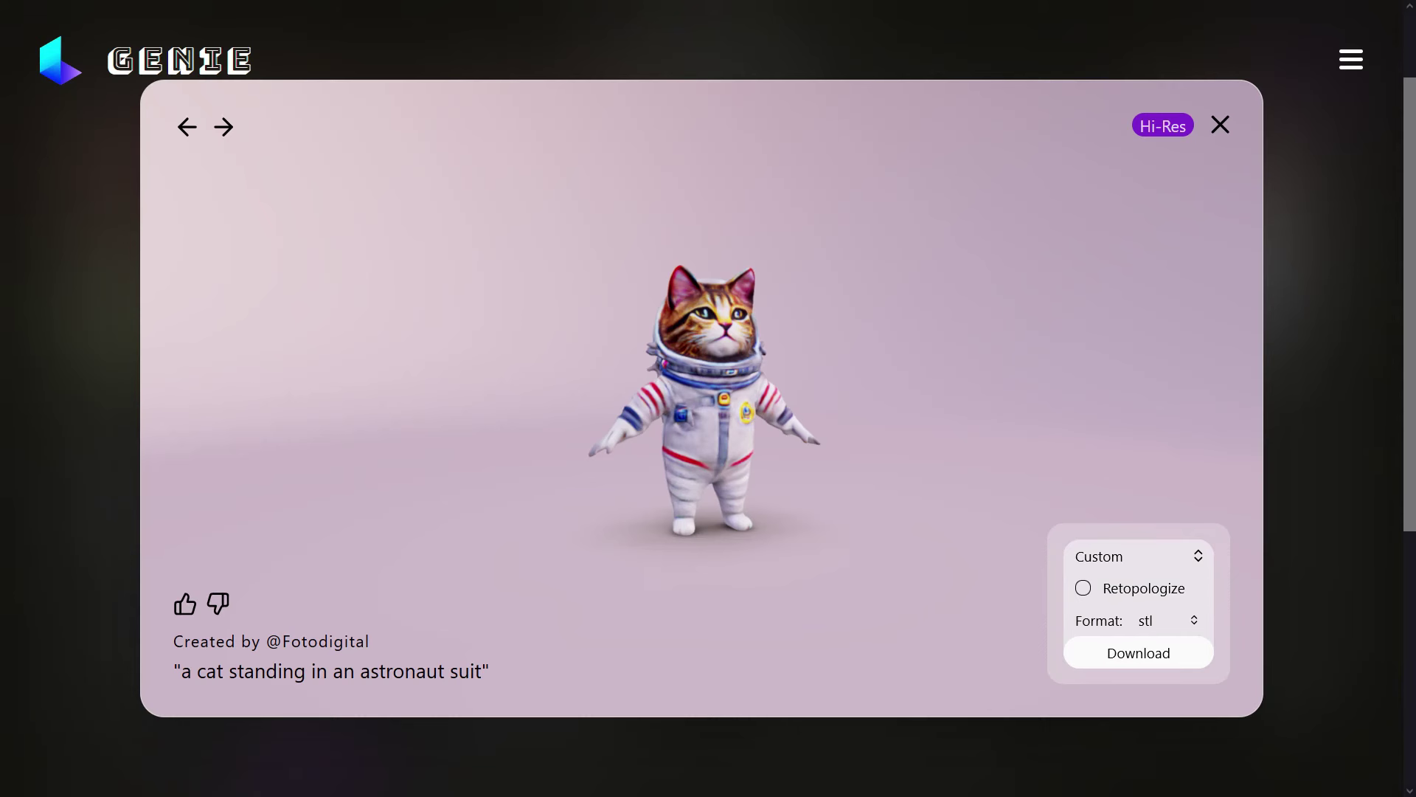
click(1165, 620)
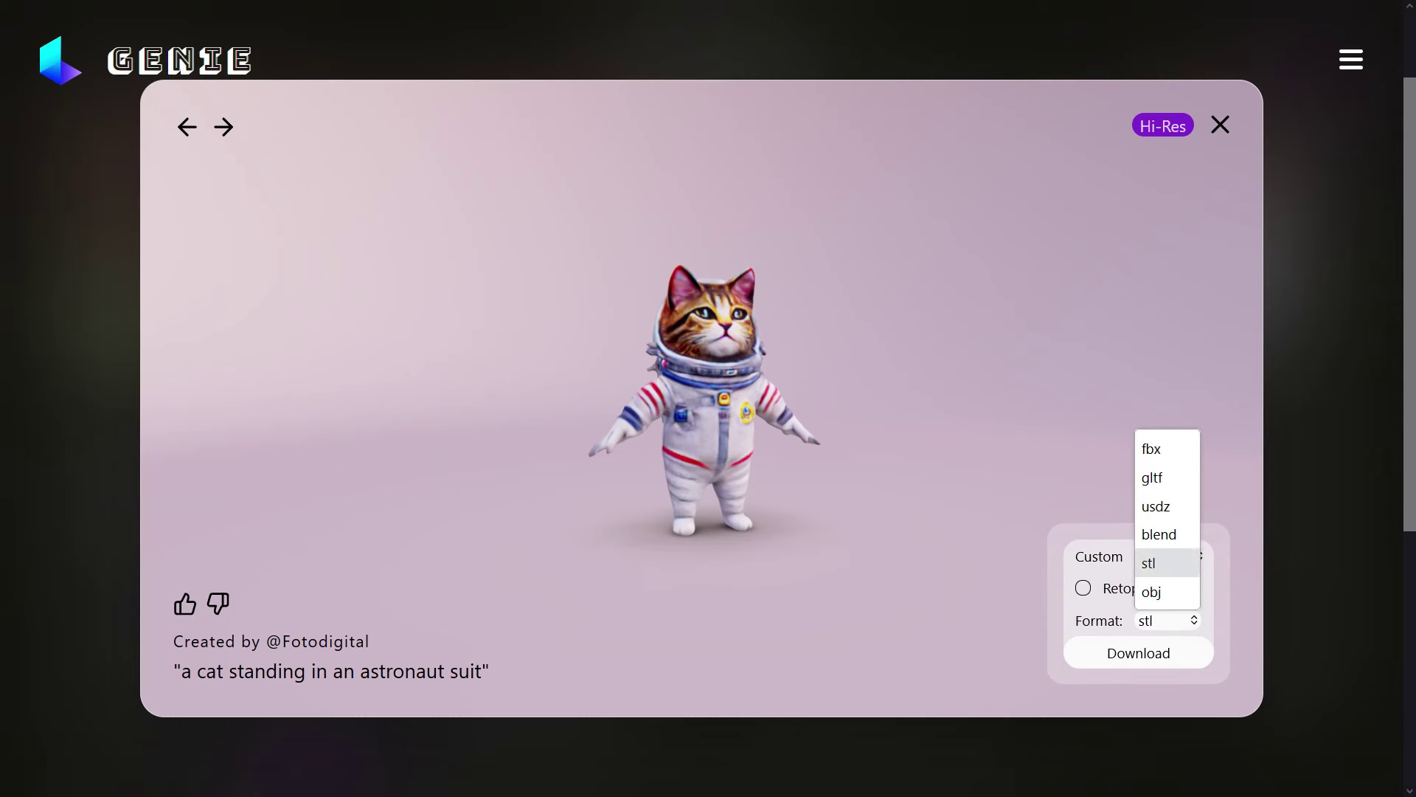
click(1167, 591)
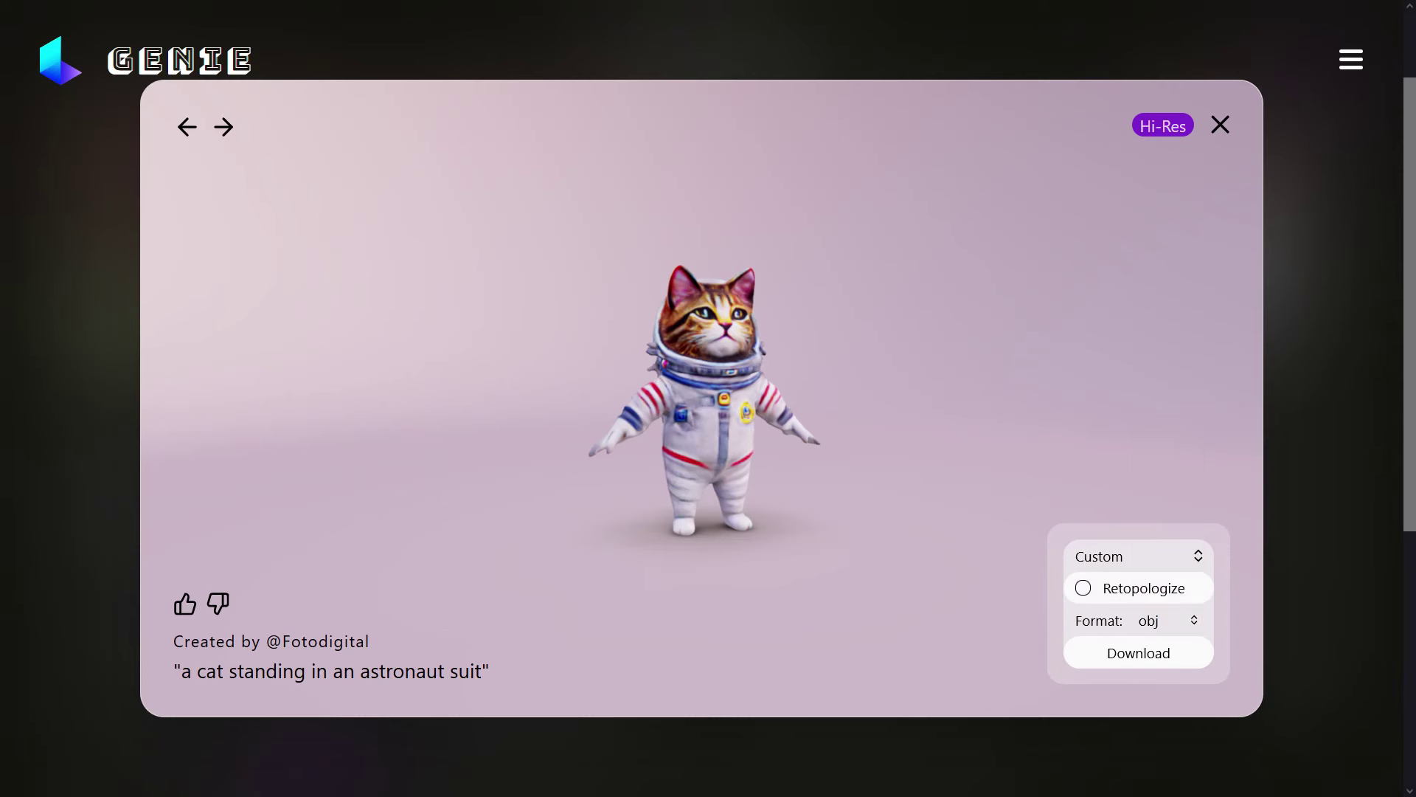
click(1139, 652)
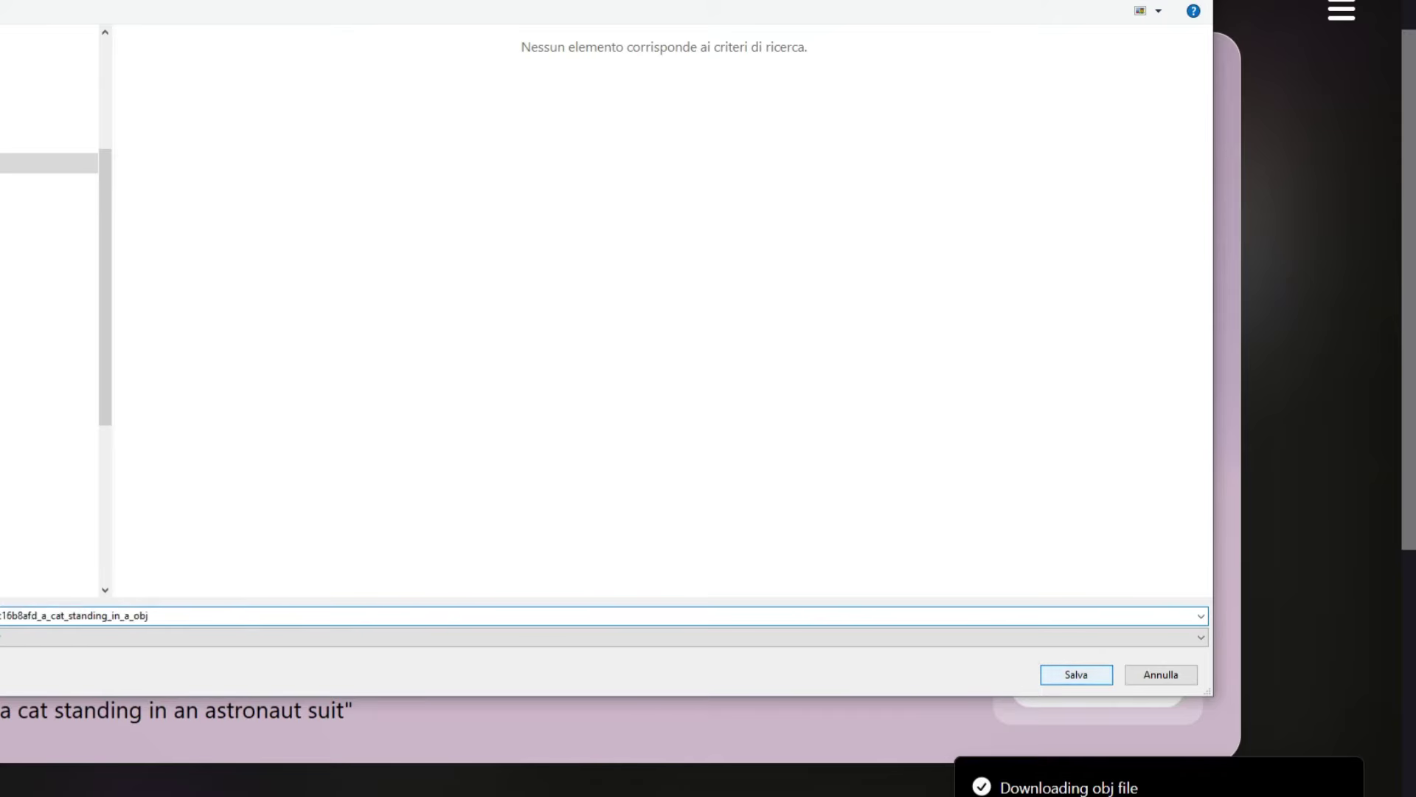
Save the obj file, then download the cat again in stl format and confirm saving
click(1076, 674)
click(1151, 648)
click(1151, 556)
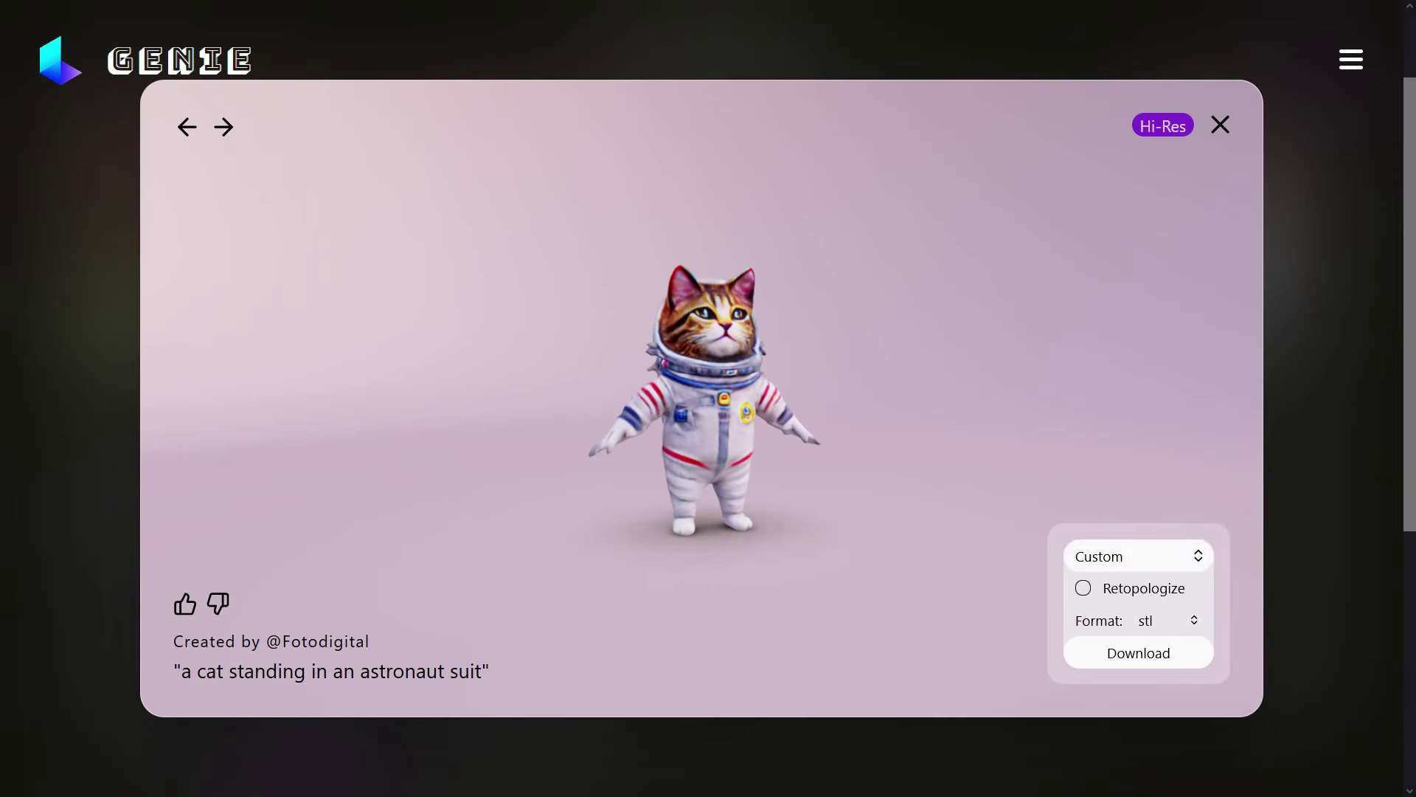
click(1139, 653)
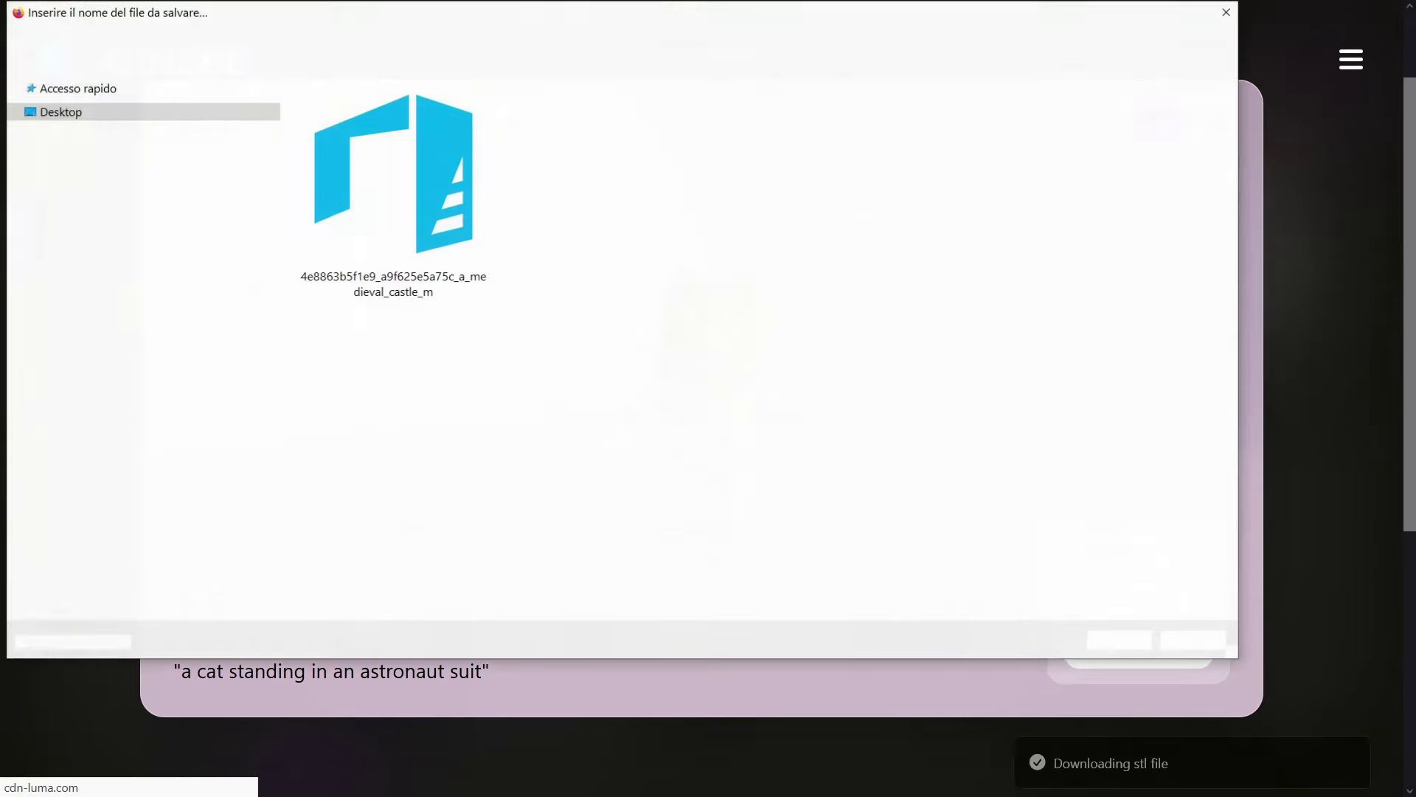
key(Return)
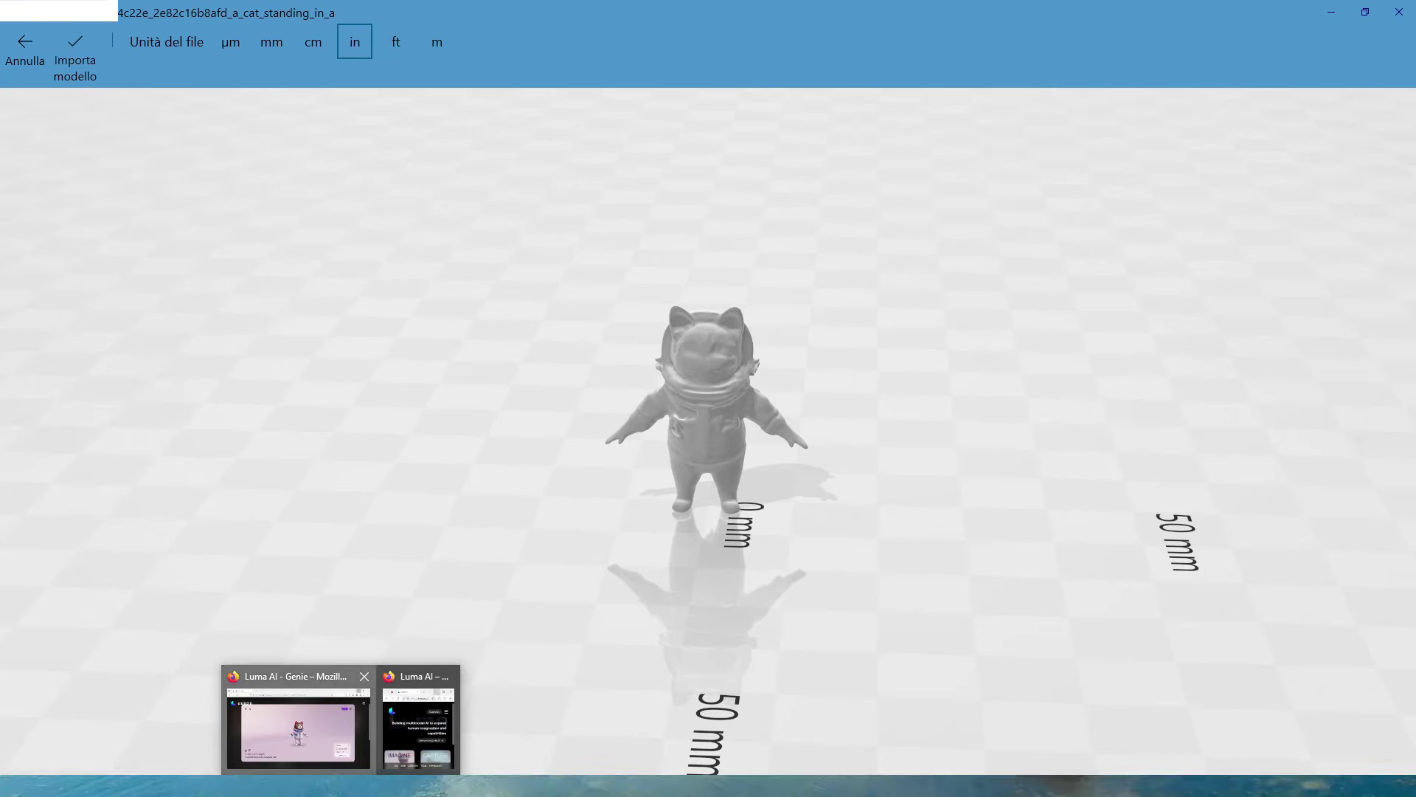
Return from 3D Builder to the Luma AI Genie page in Firefox
click(299, 723)
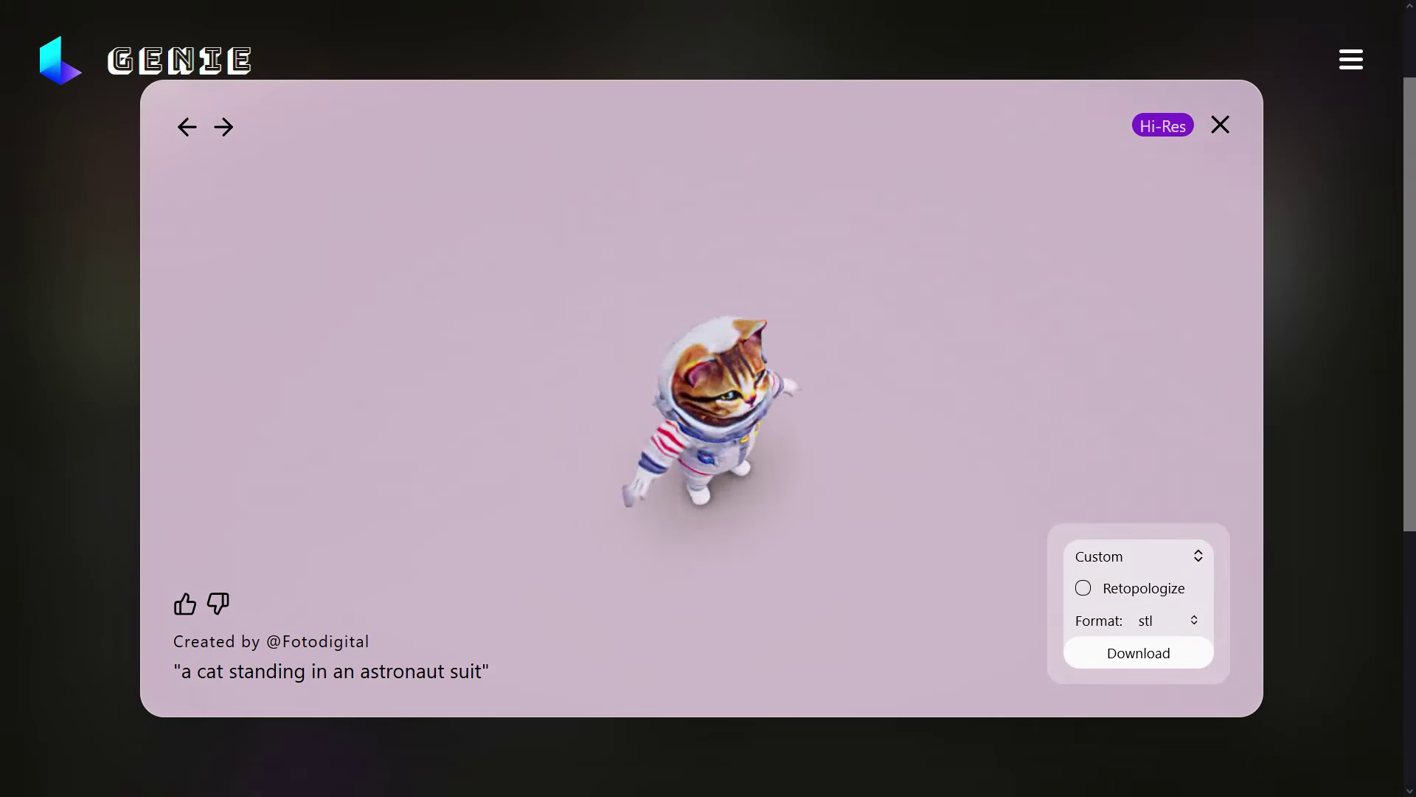
Close the cat viewer and browse up and down through the Creations gallery
key(Escape)
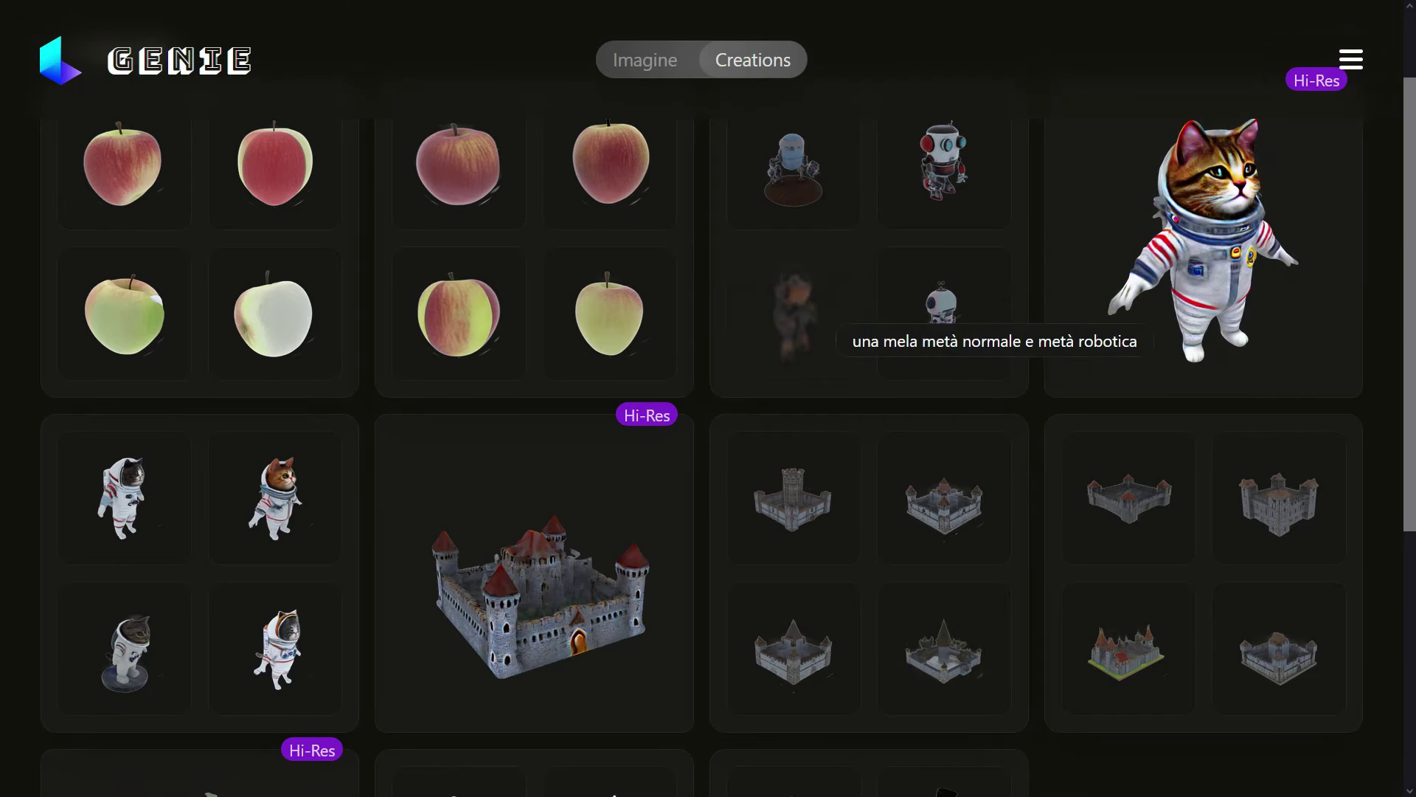
scroll(848, 398, up, 2)
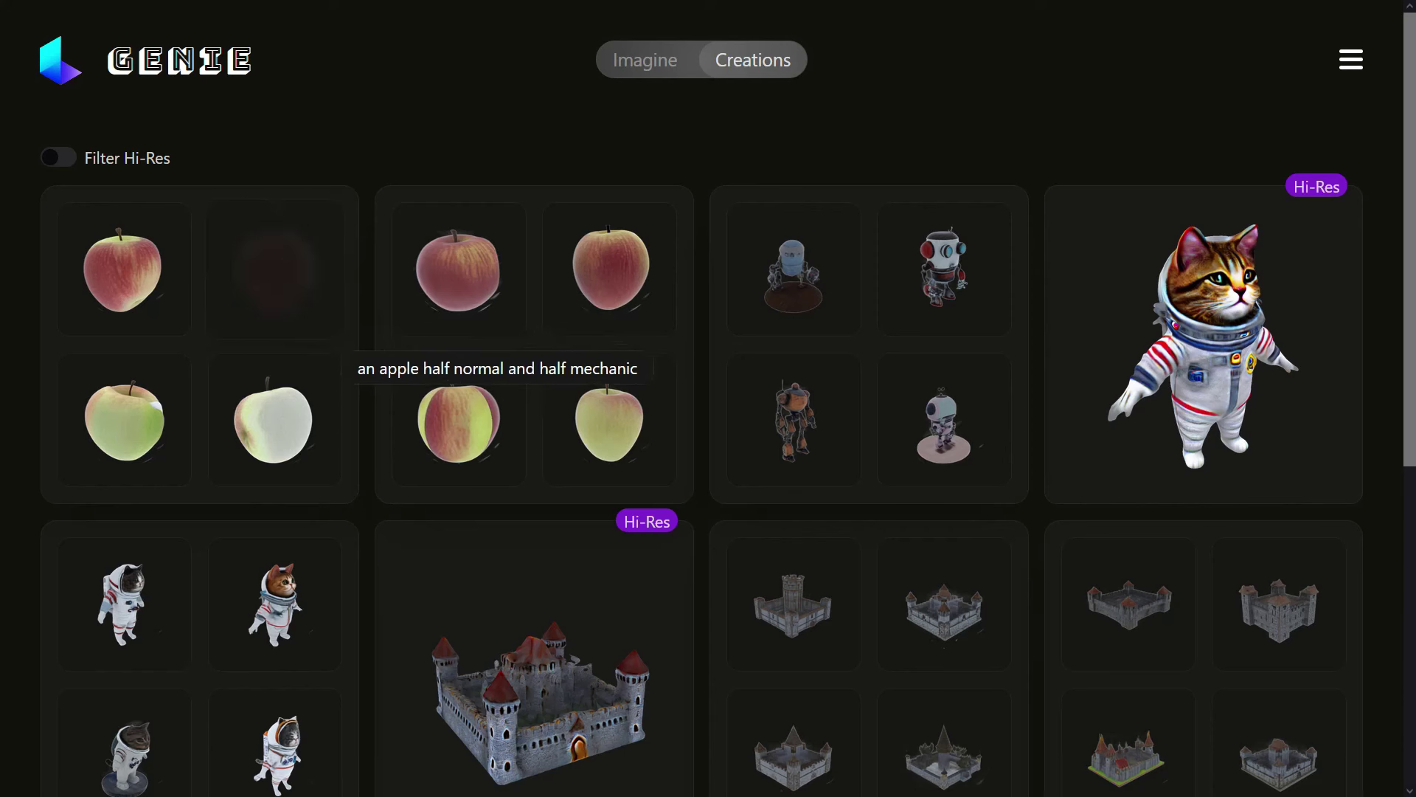
scroll(568, 406, down, 3)
scroll(571, 409, down, 1)
scroll(575, 407, up, 4)
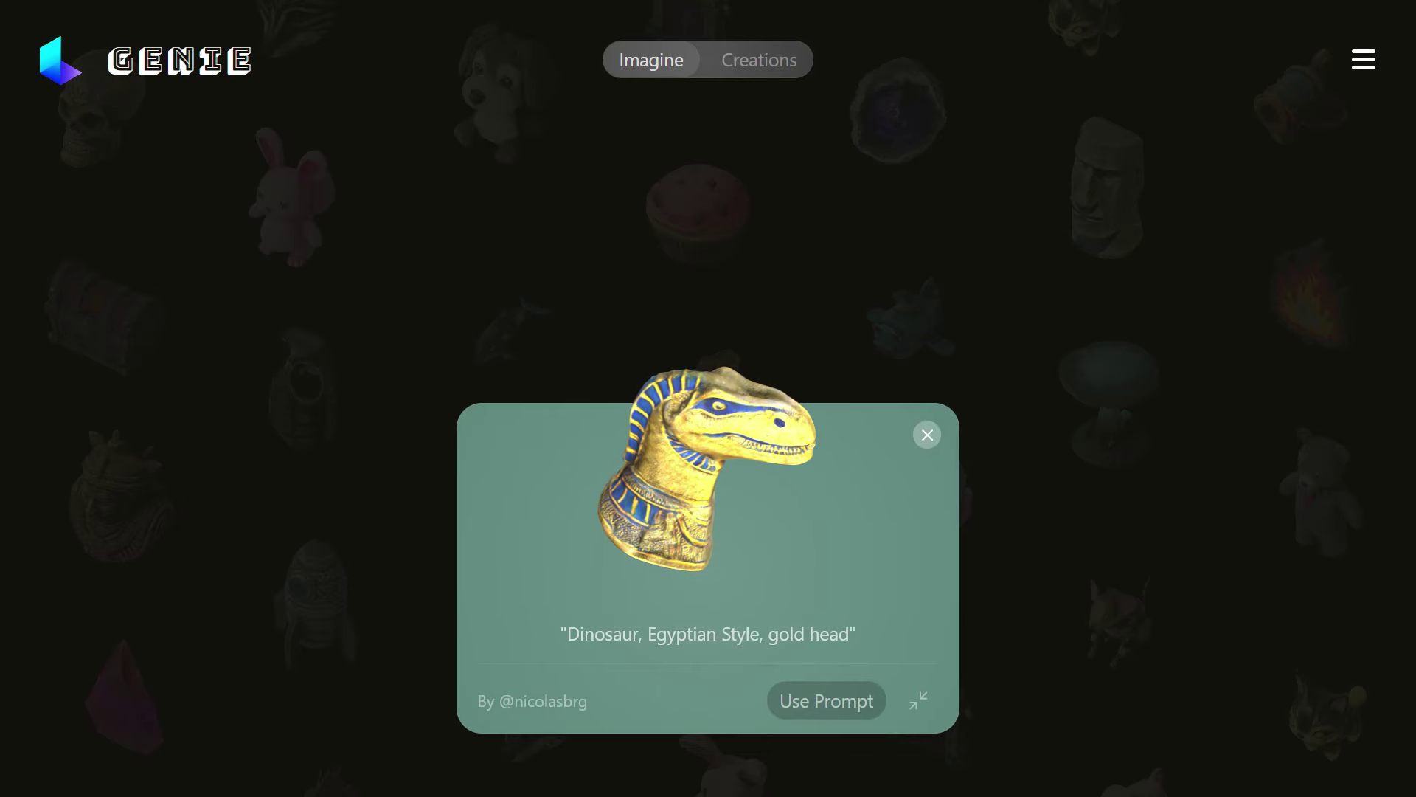
Dismiss the featured 'Dinosaur, Egyptian Style, gold head' prompt card
click(927, 435)
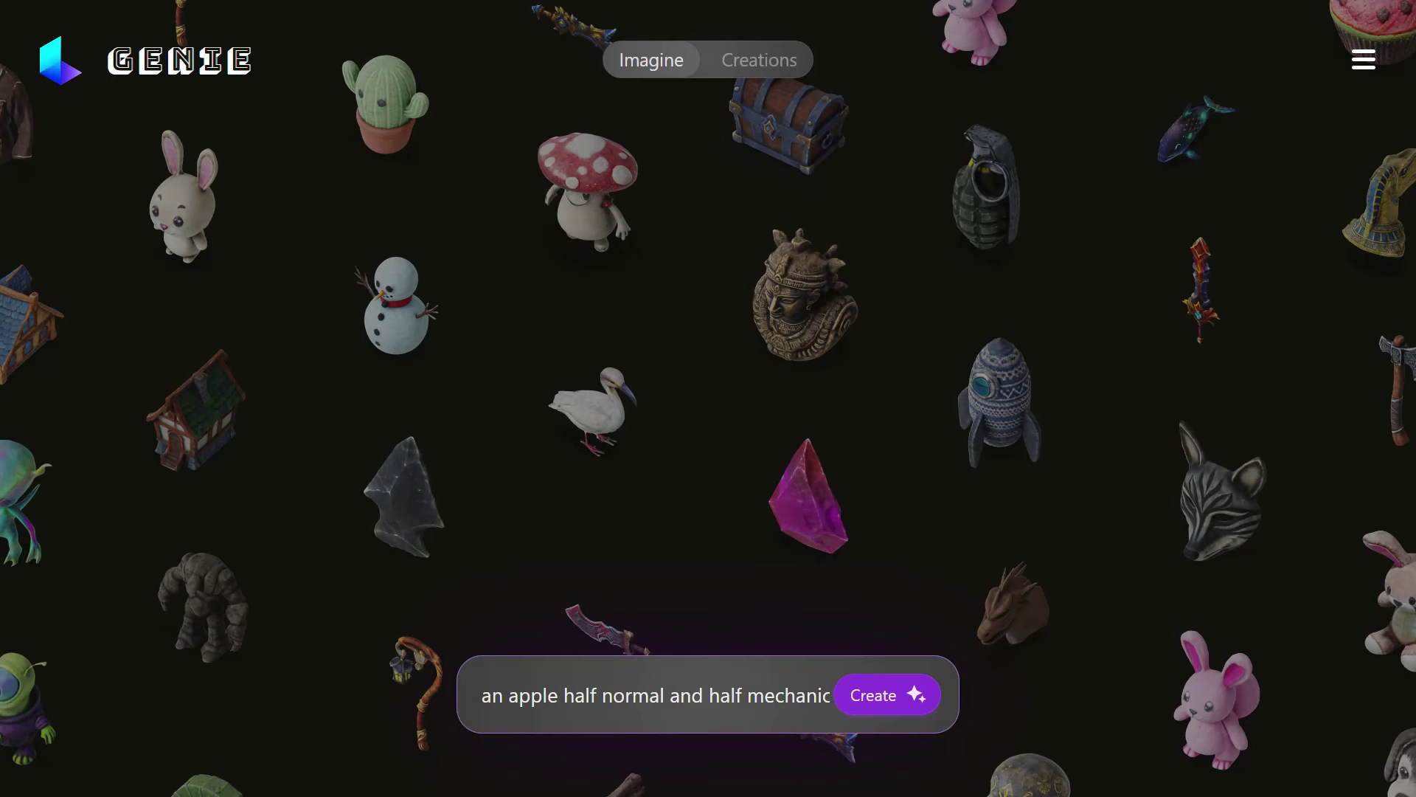